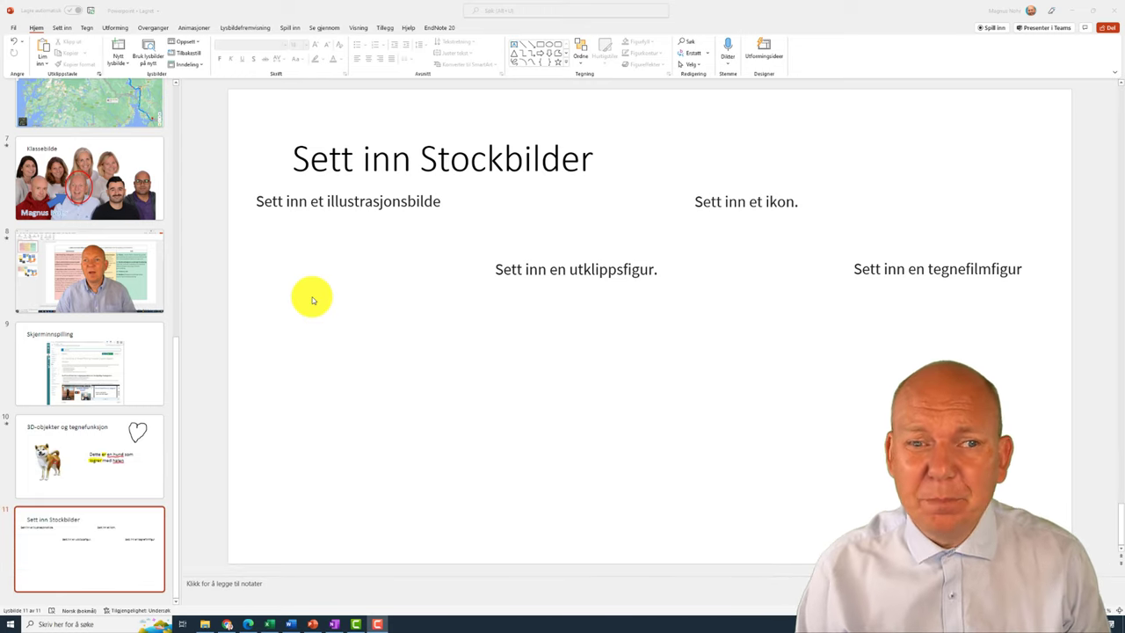
Show the Bilder picture sources on the Sett inn tab: Denne enheten, Stockbilder, Bilder på Internett
left_click(67, 31)
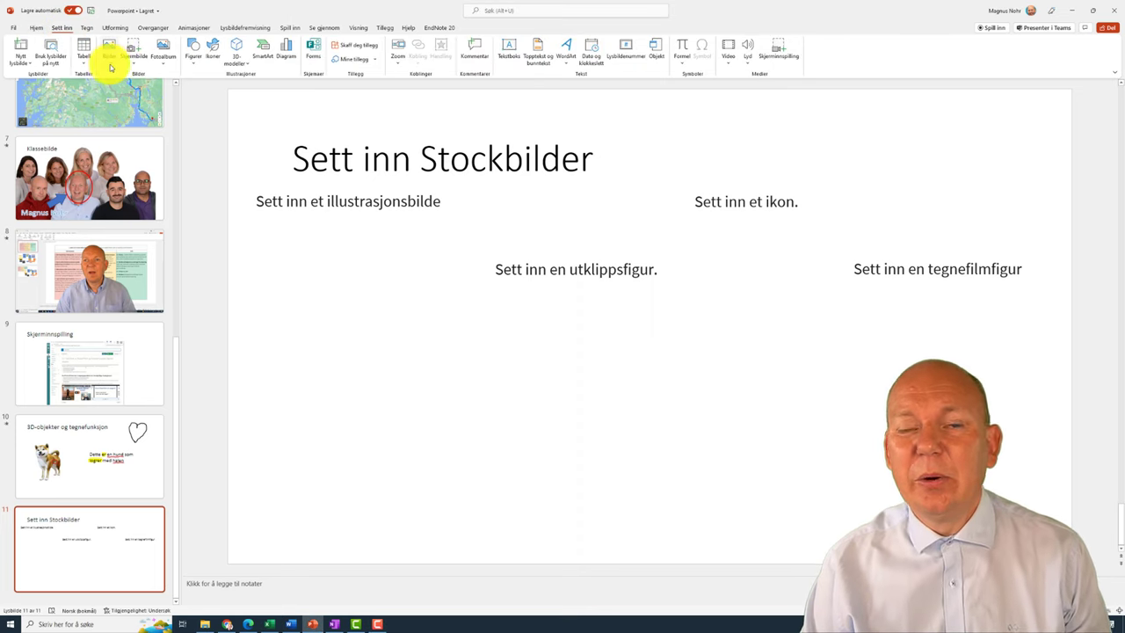
left_click(112, 61)
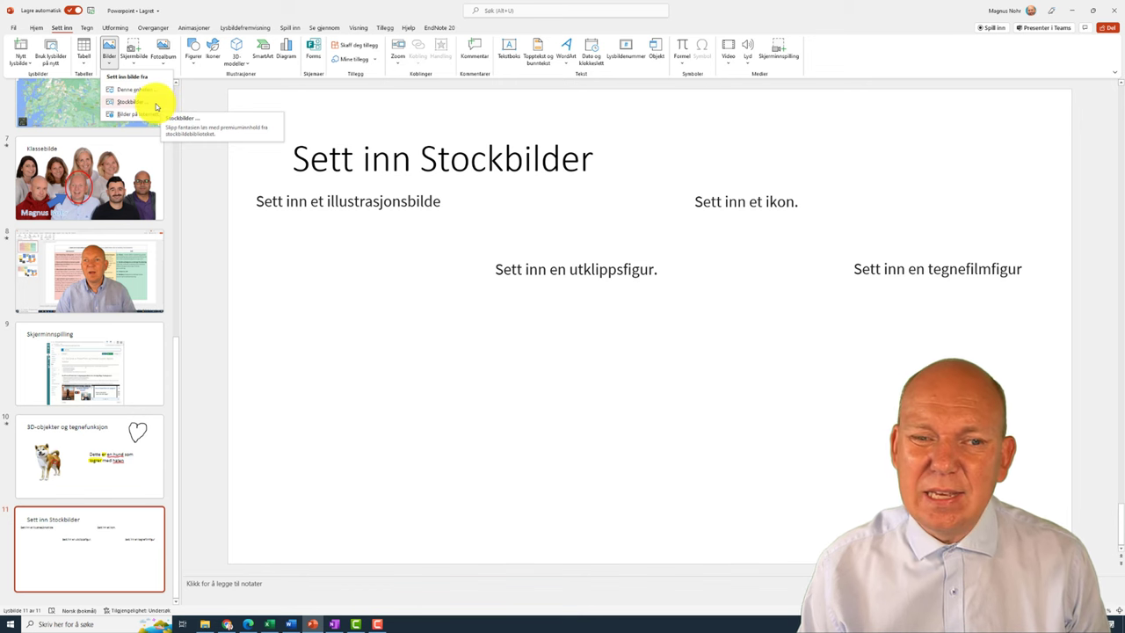
Insert the Stockbilder photo of students in a lab, found by searching 'elever'
left_click(128, 102)
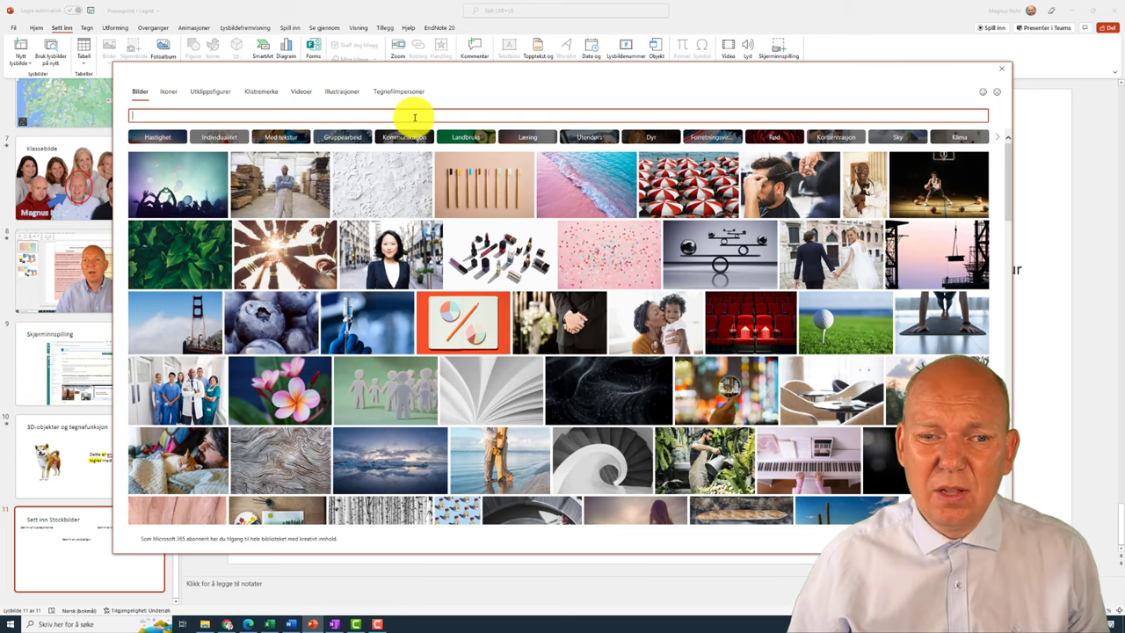
type("elever")
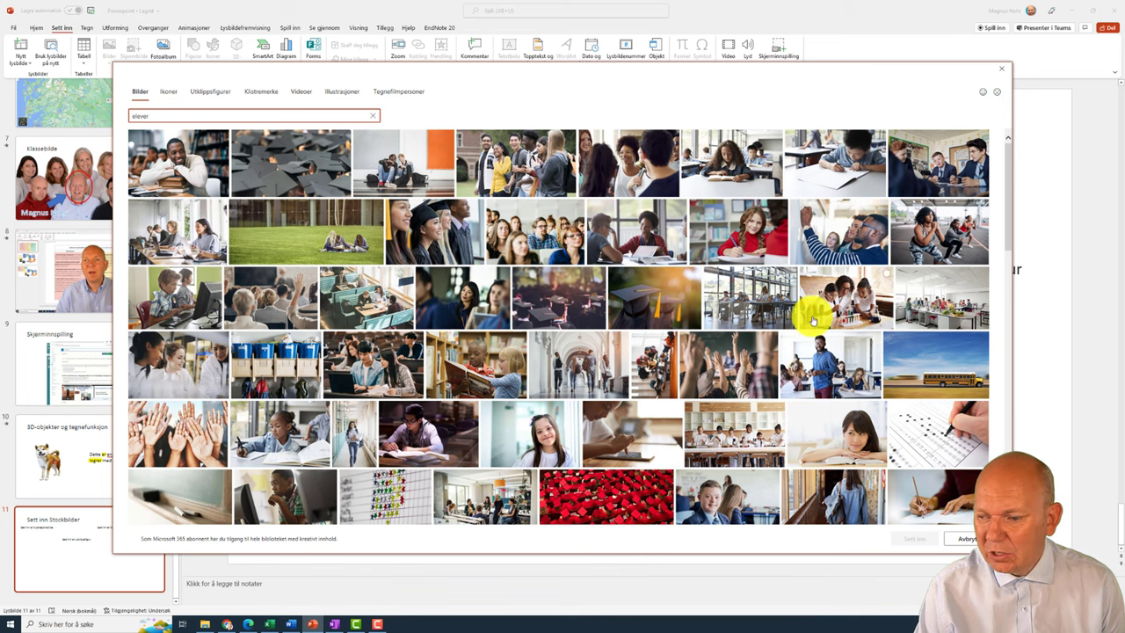
left_click(730, 427)
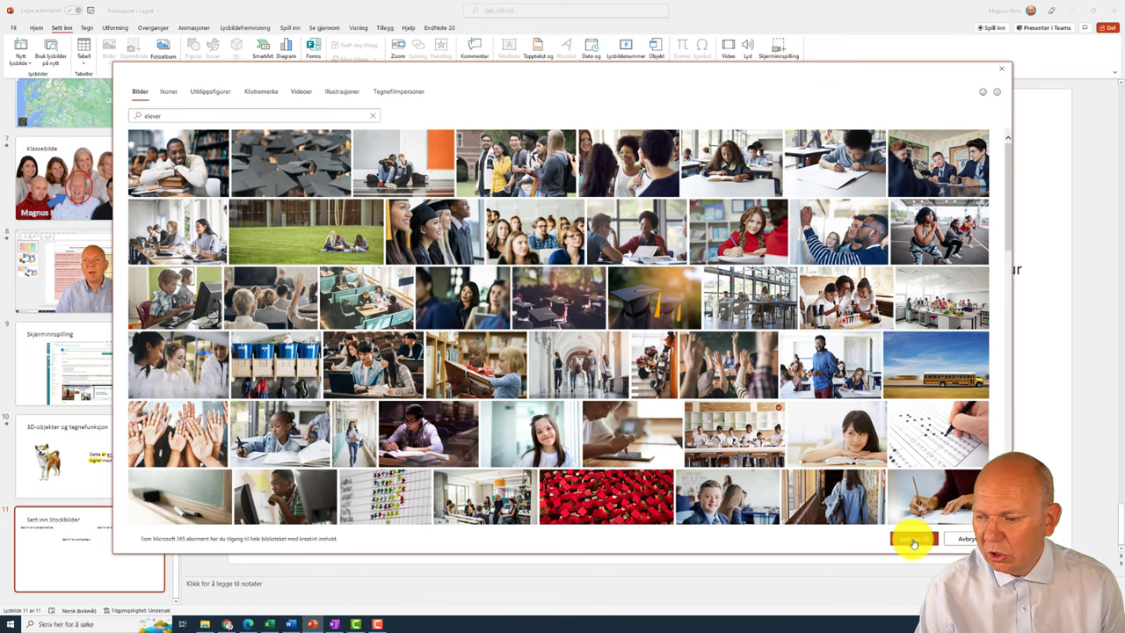
left_click(911, 540)
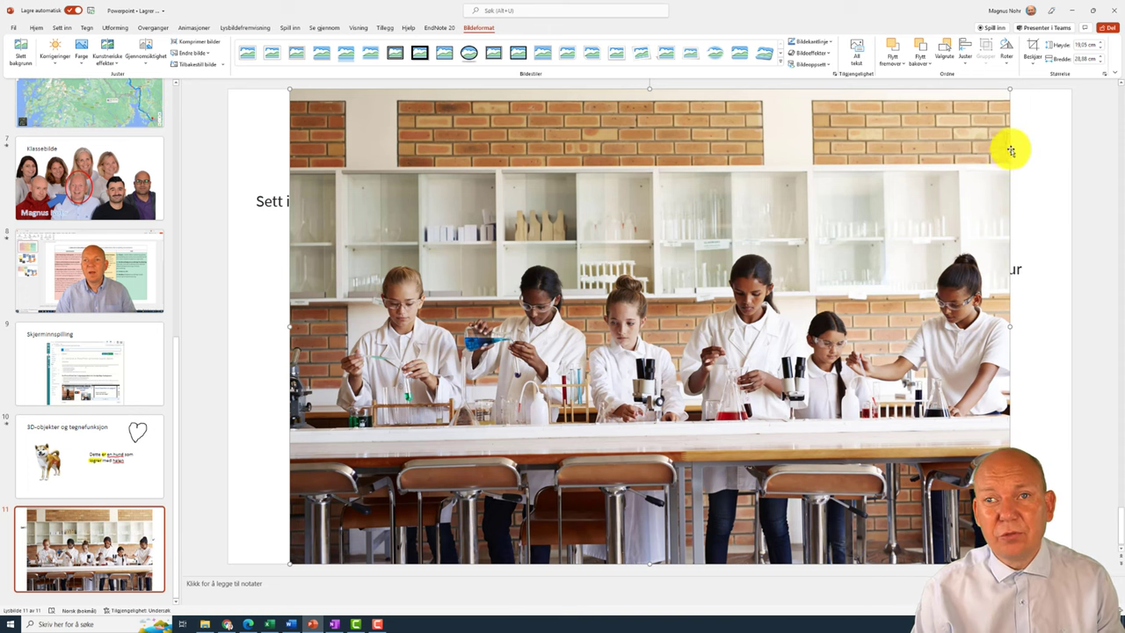
Shrink the lab photo and position it under the 'Sett inn et illustrasjonsbilde' heading on the left
left_click_drag(1010, 90, 549, 392)
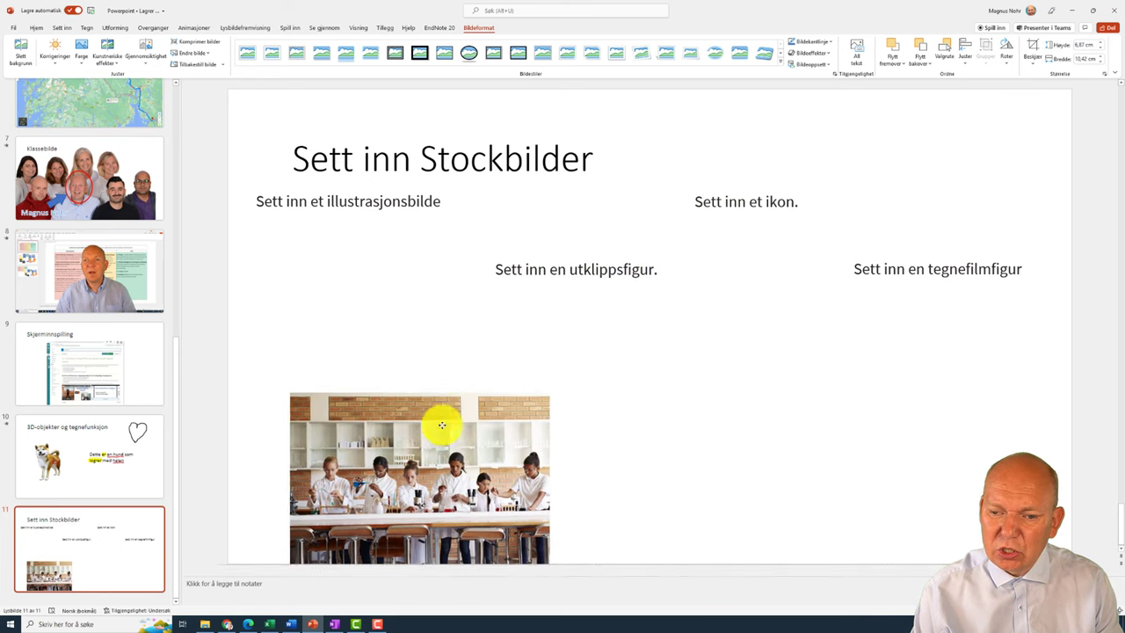
left_click_drag(440, 427, 404, 299)
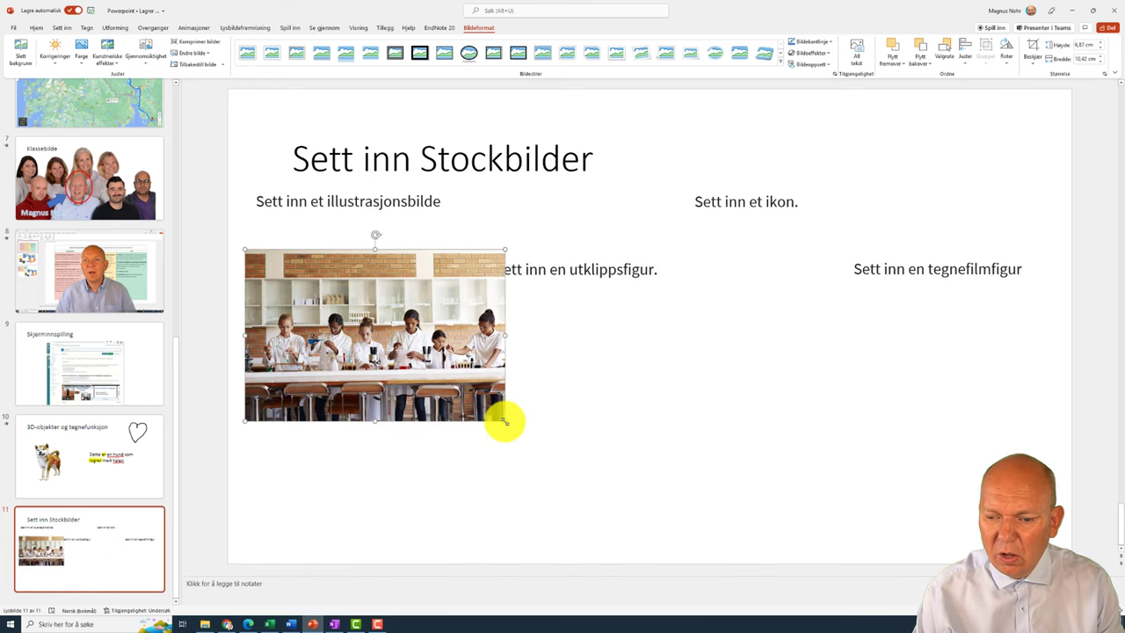
left_click_drag(504, 421, 447, 381)
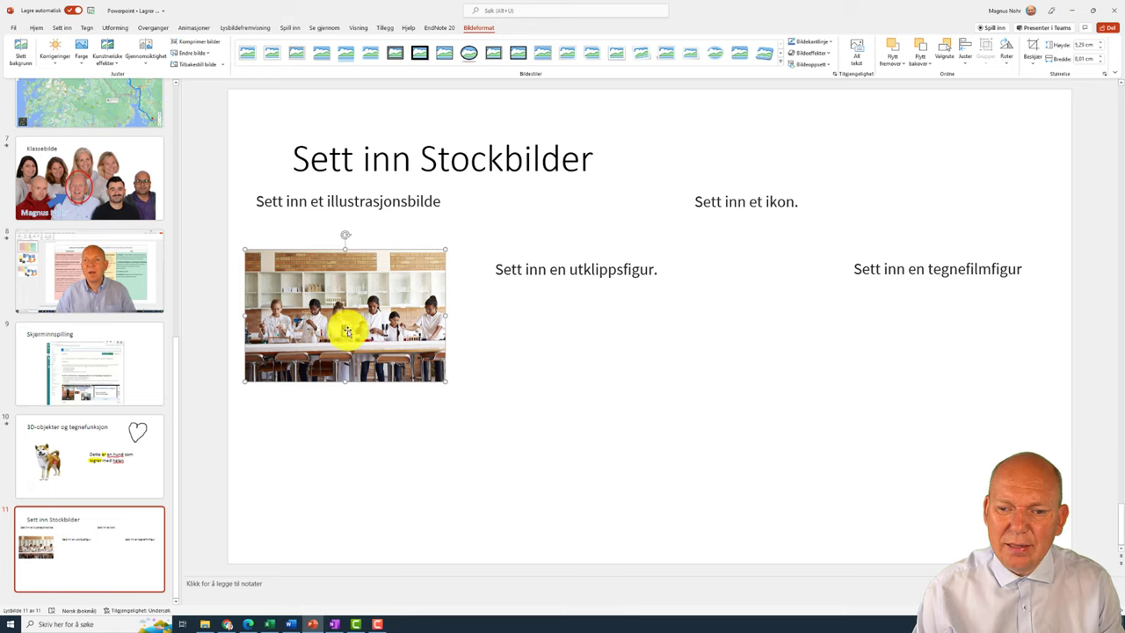
left_click_drag(346, 321, 351, 303)
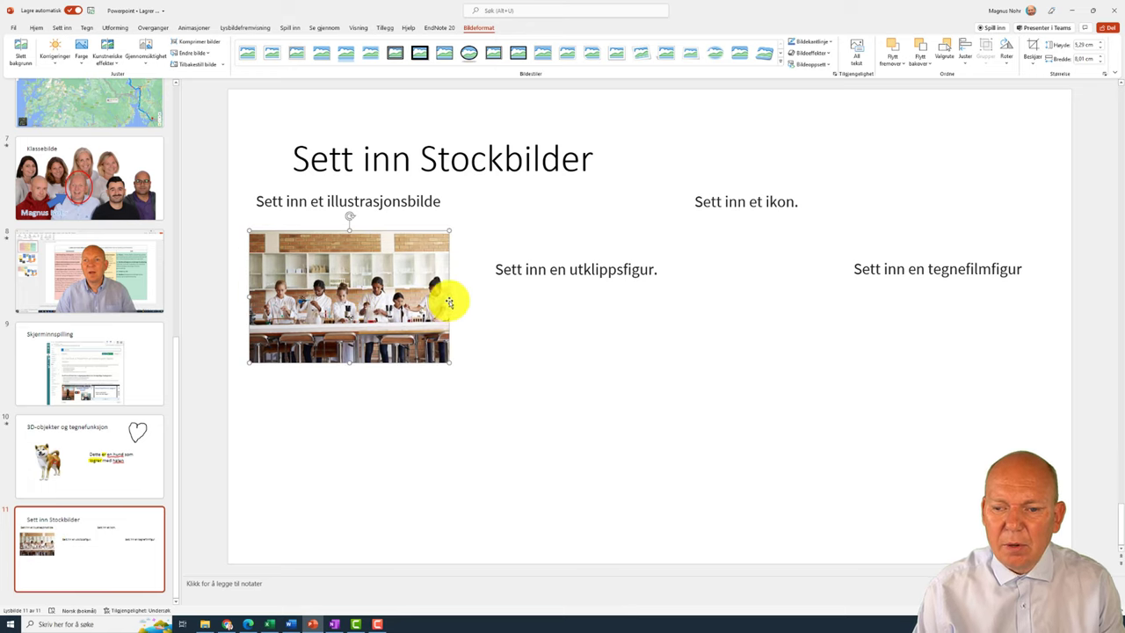
left_click_drag(449, 297, 368, 297)
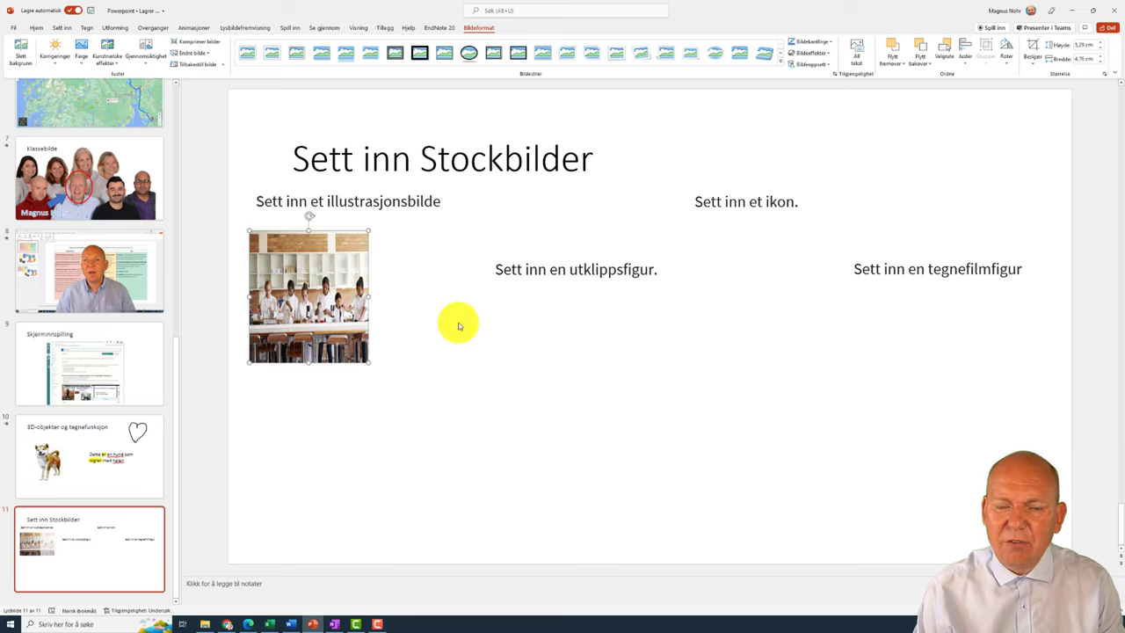
key("ctrl+z")
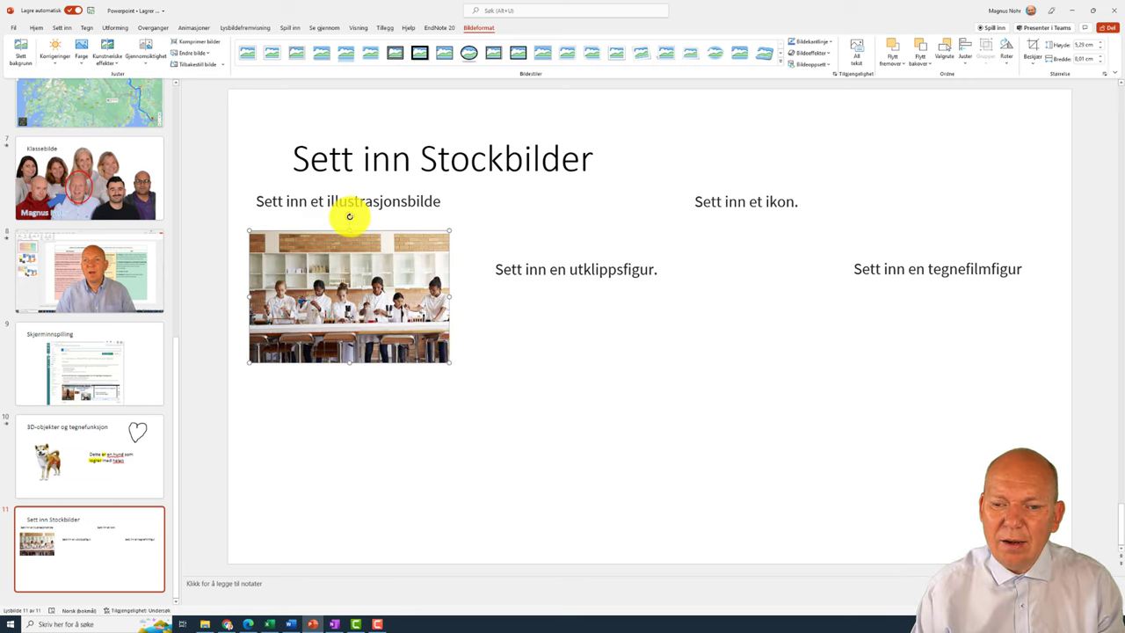
left_click_drag(349, 215, 349, 219)
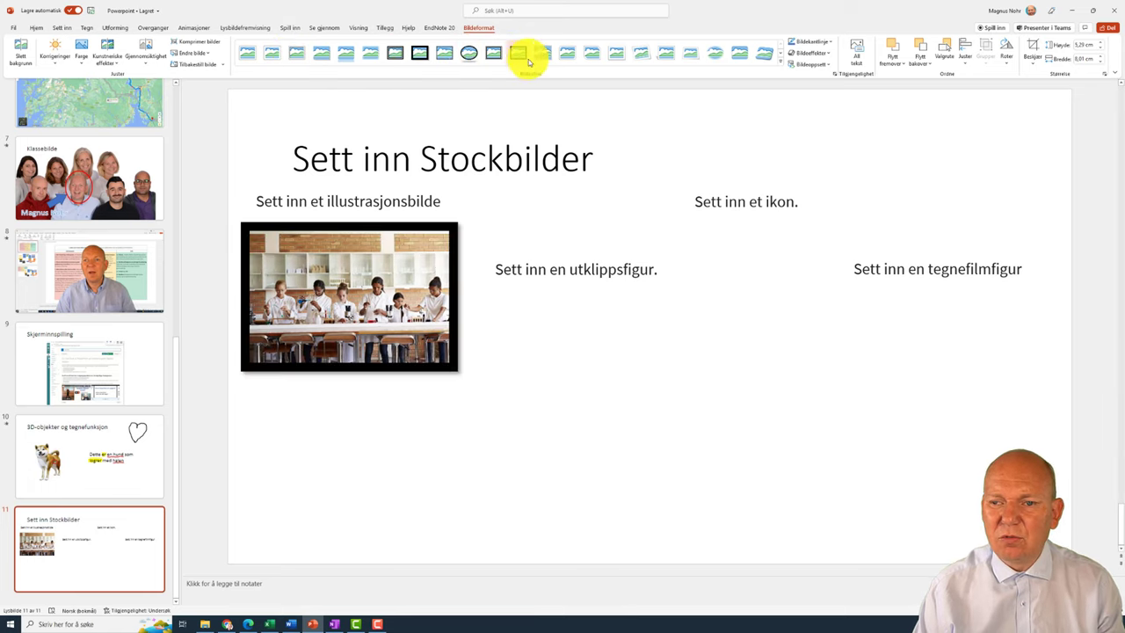
Deselect the lab photo and reopen the Stockbilder library from Sett inn > Bilder
left_click(668, 113)
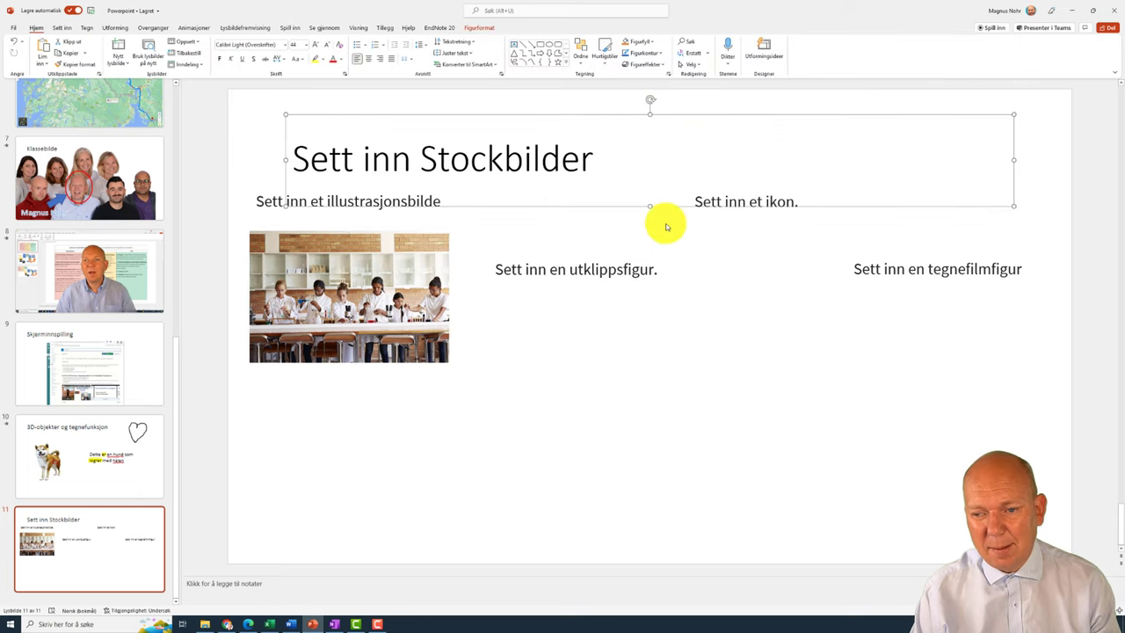
left_click(678, 308)
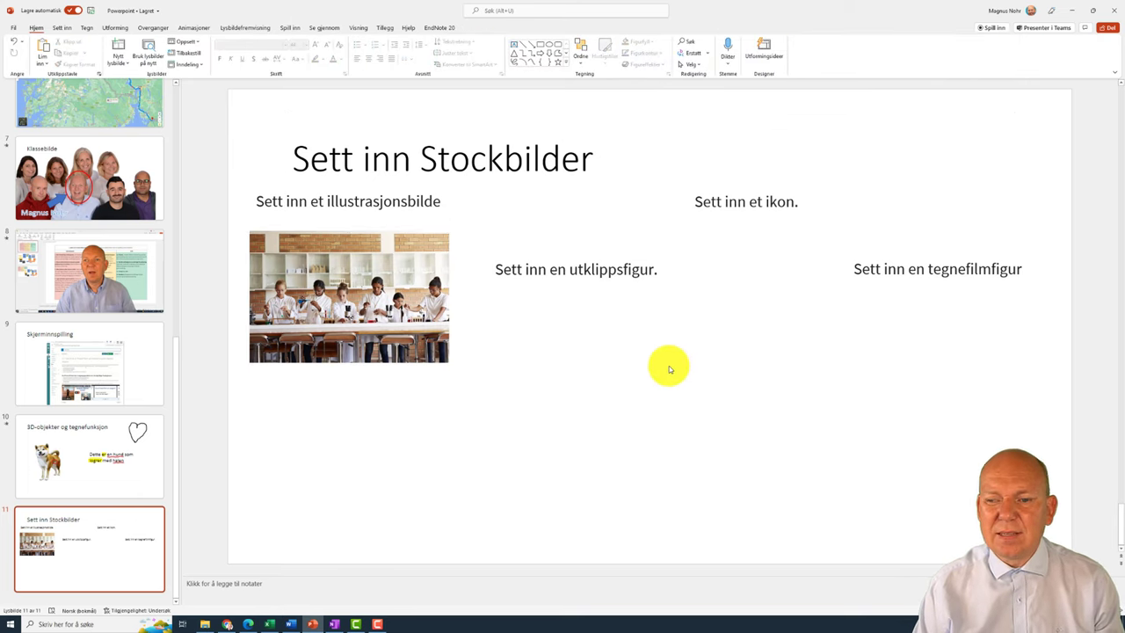
left_click(69, 28)
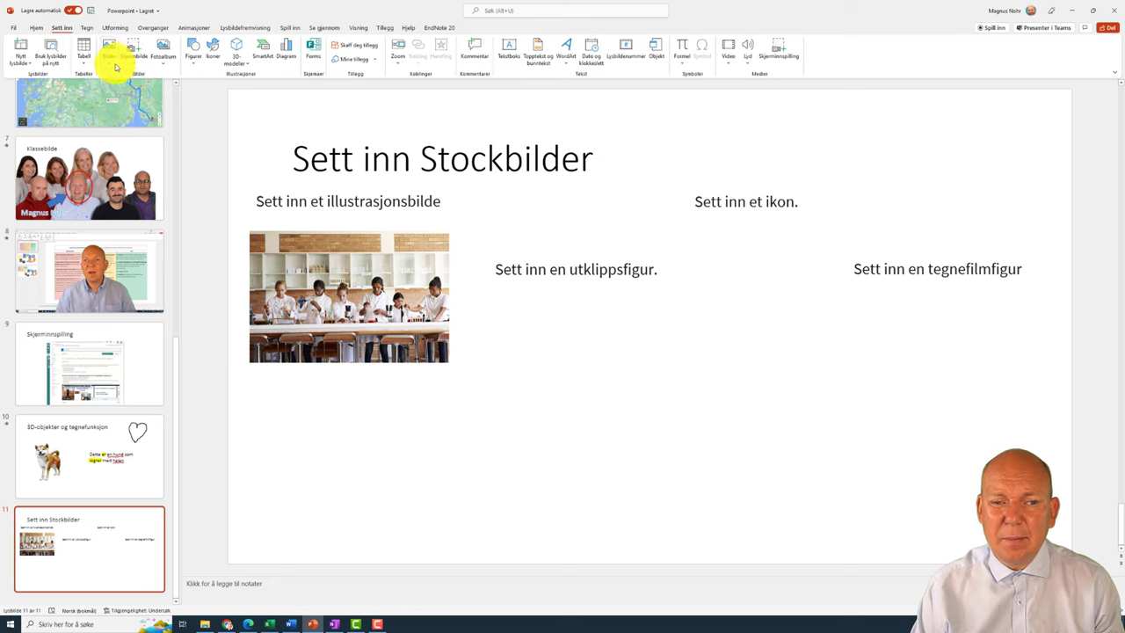
left_click(111, 56)
left_click(131, 103)
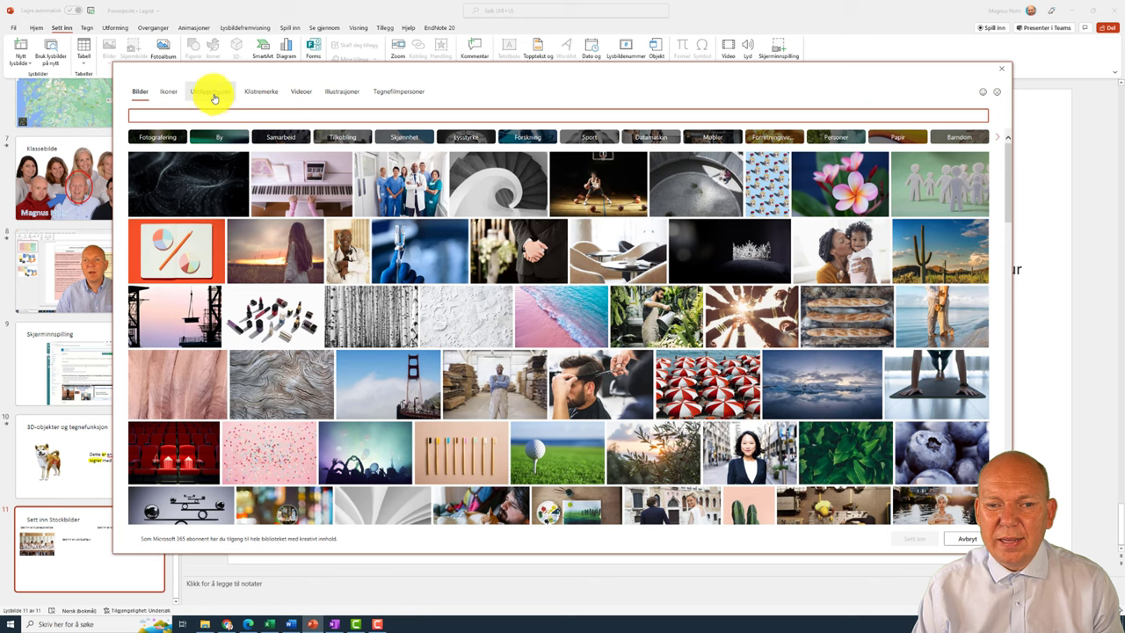
In Utklippsfigurer, try the search 'elever', clear it, and filter to the young man in green
left_click(211, 91)
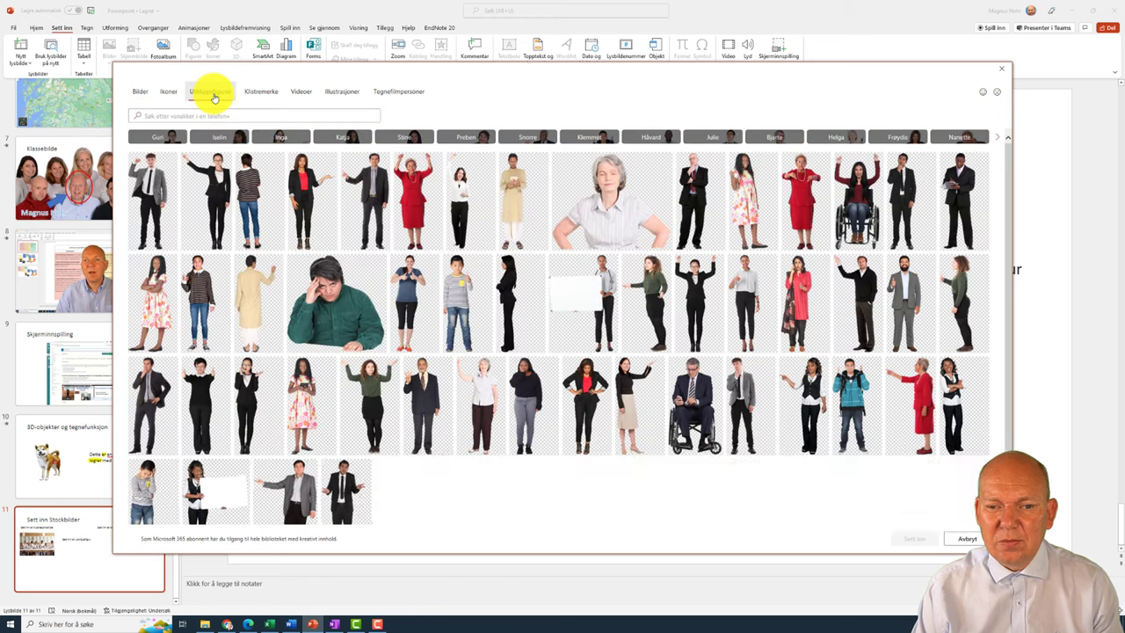
left_click(236, 116)
type("elever")
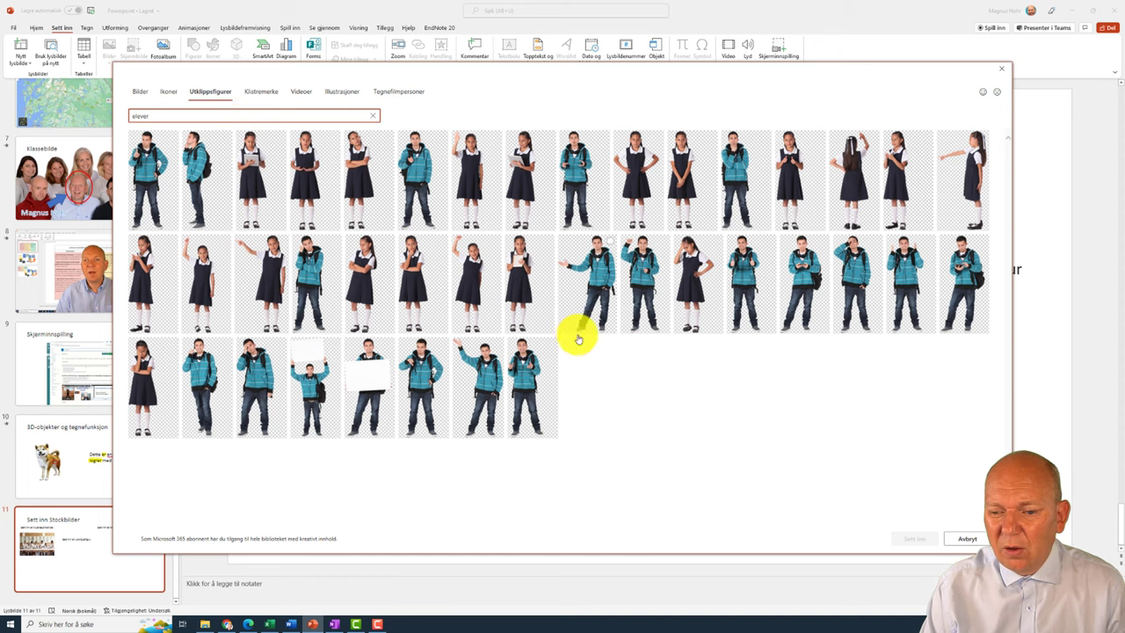
left_click(374, 121)
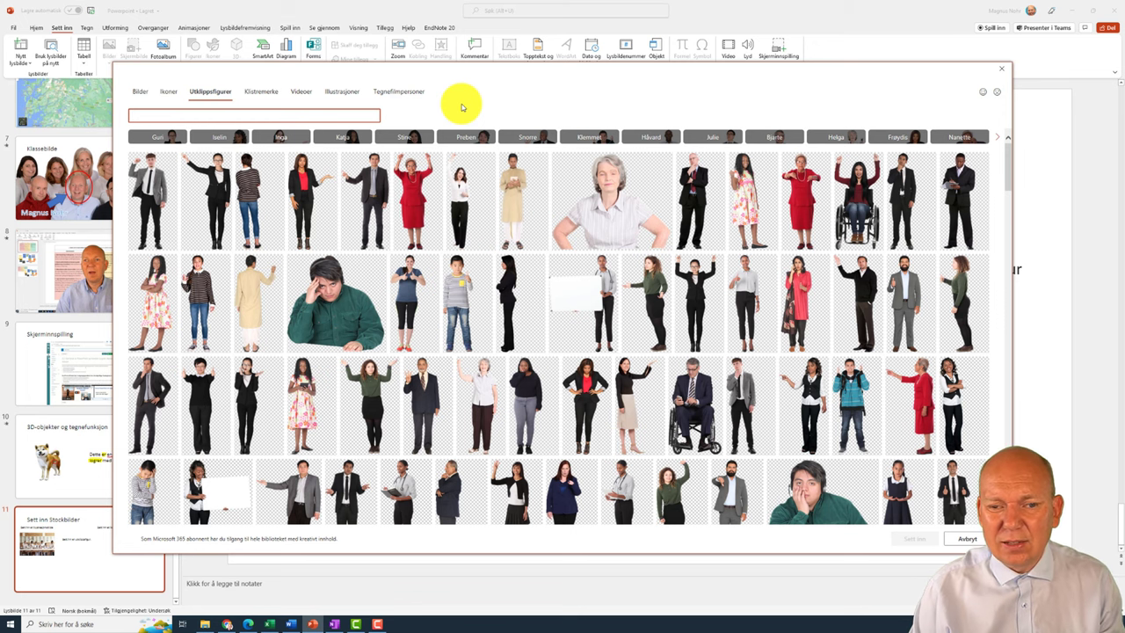
left_click(463, 138)
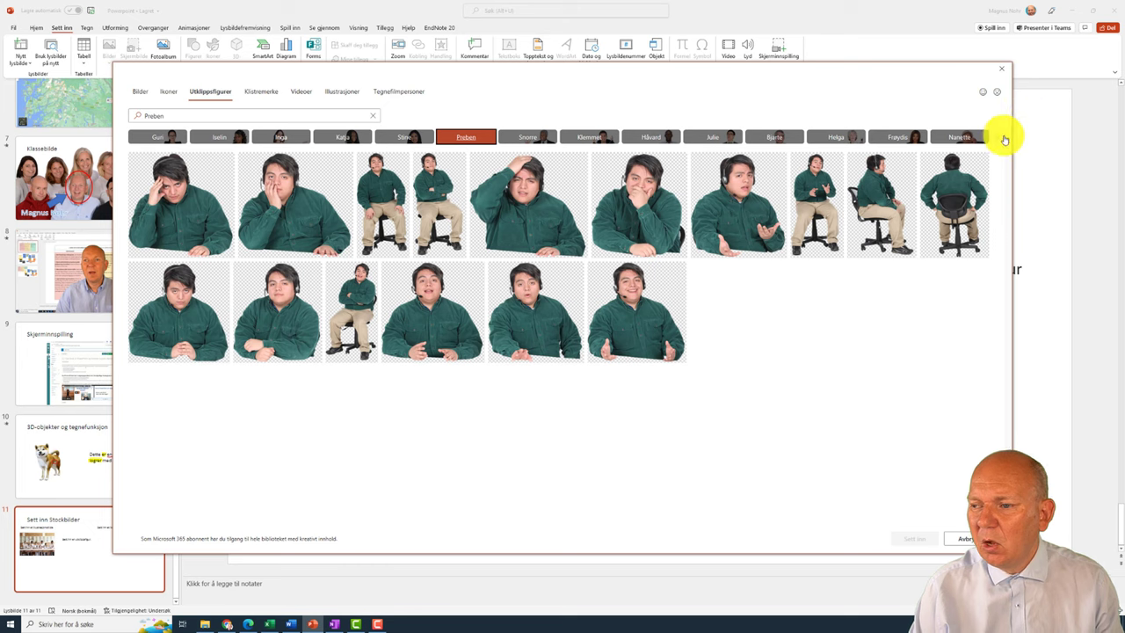
Browse the cut-out characters and insert the girl in white holding a blank sign
left_click(999, 141)
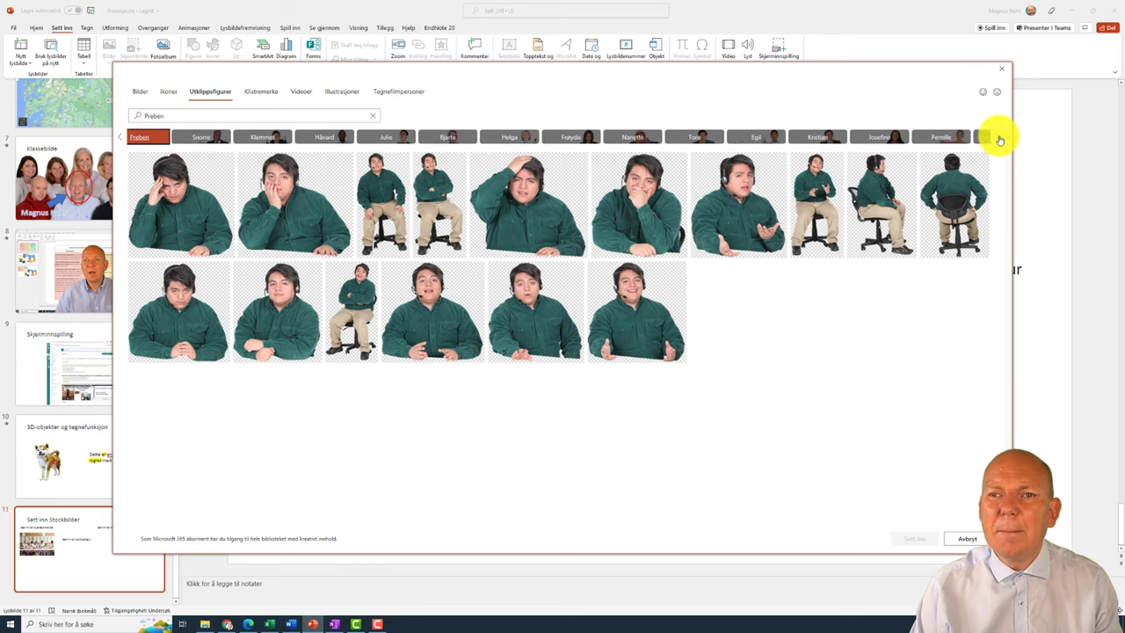
left_click(1001, 141)
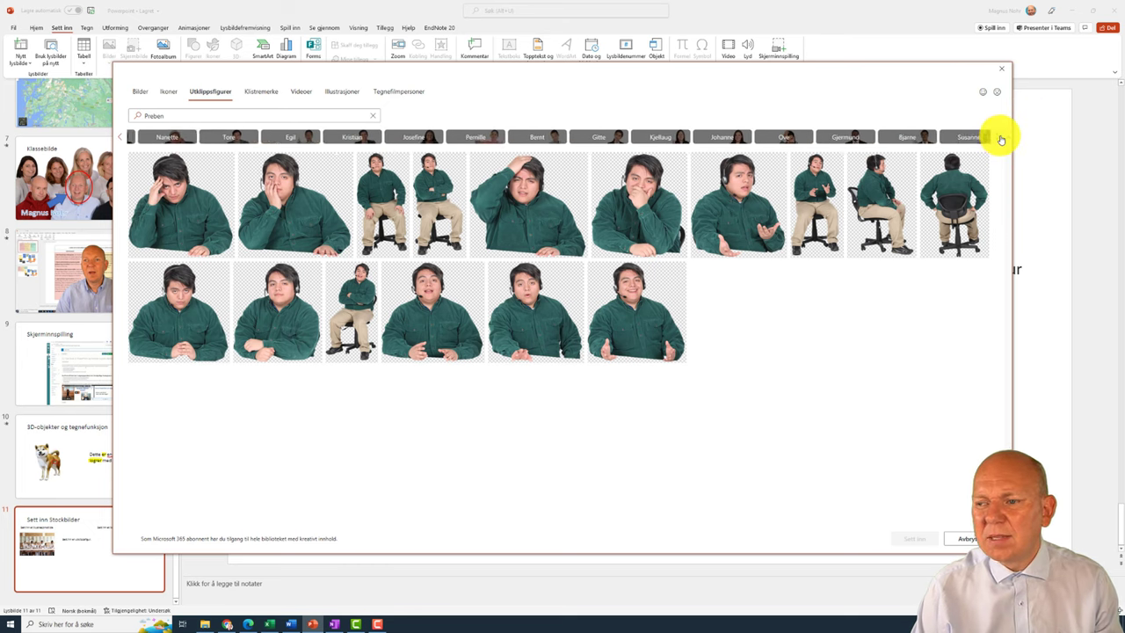
left_click(1000, 138)
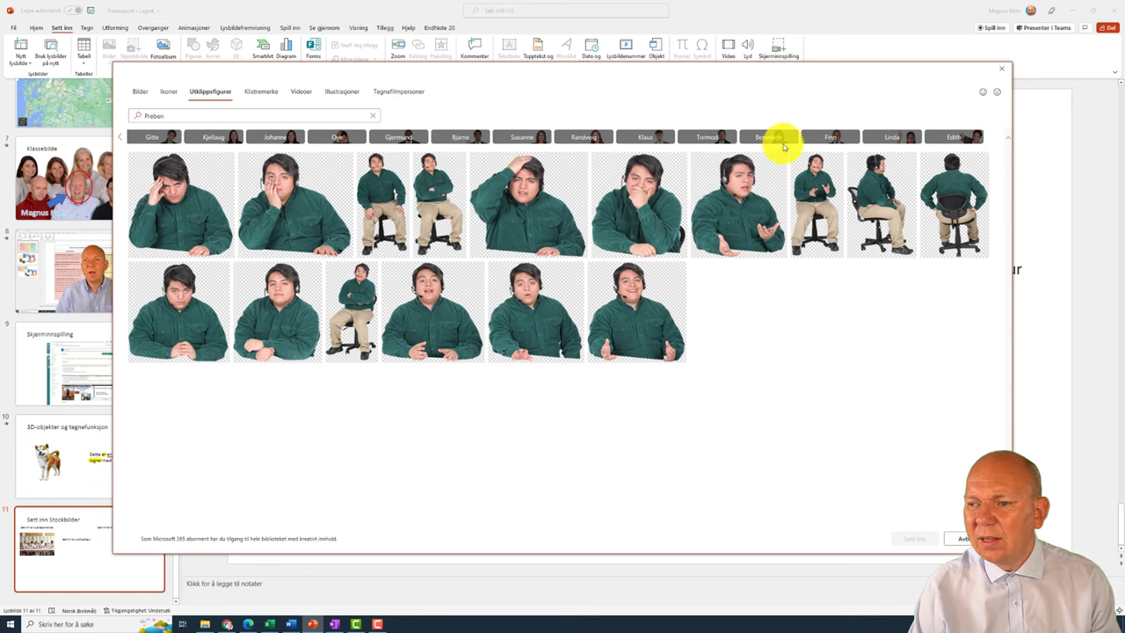
left_click(771, 145)
left_click(826, 140)
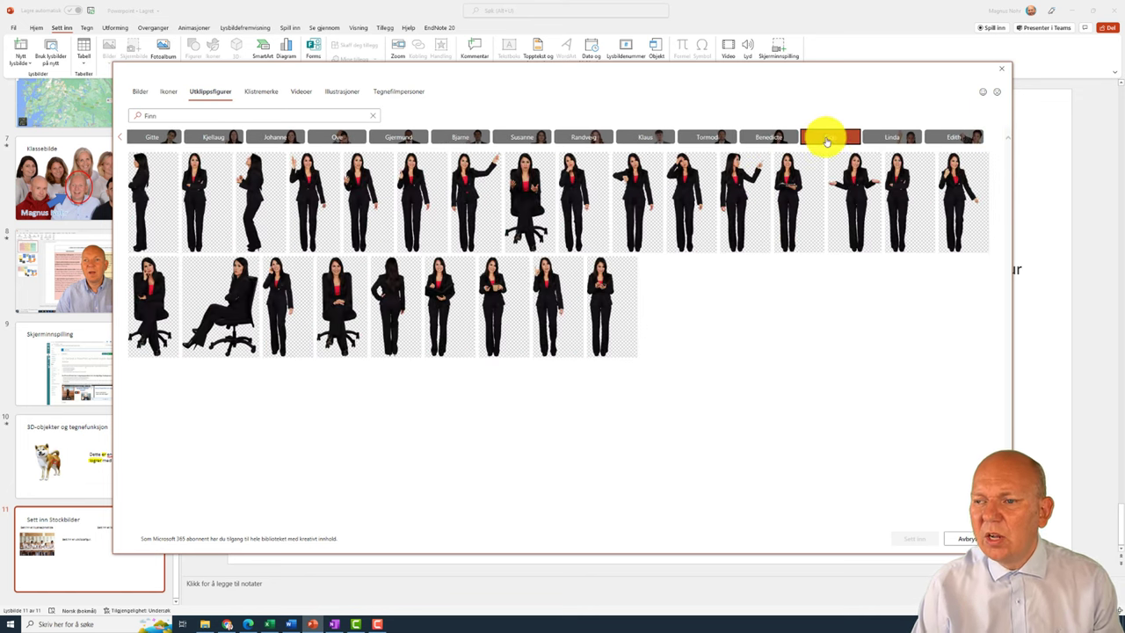
left_click(887, 138)
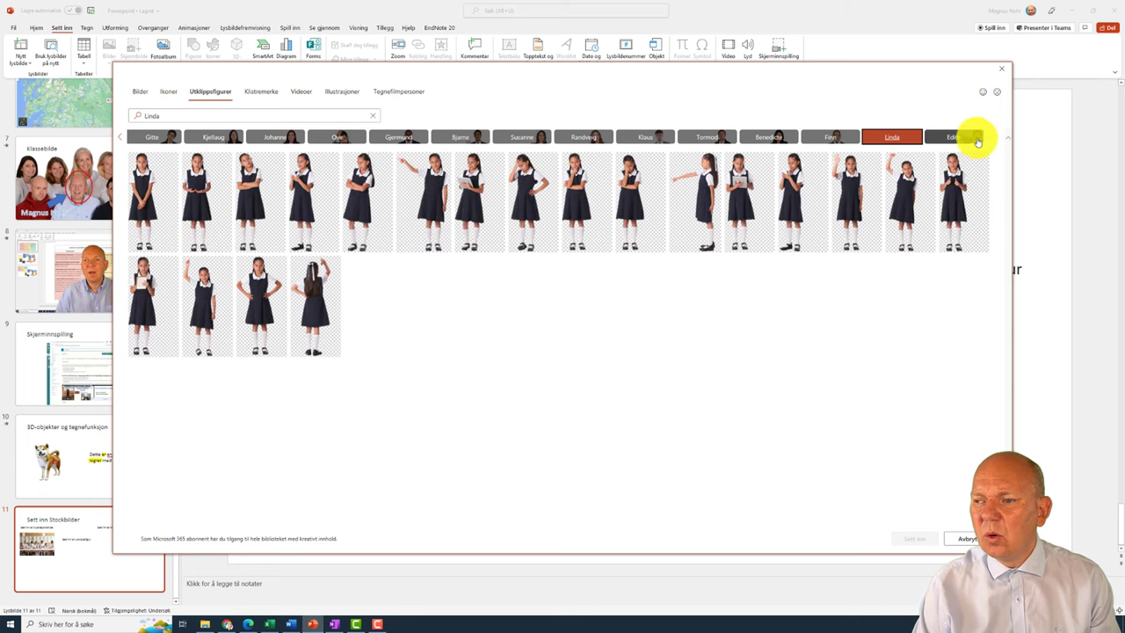
left_click(650, 138)
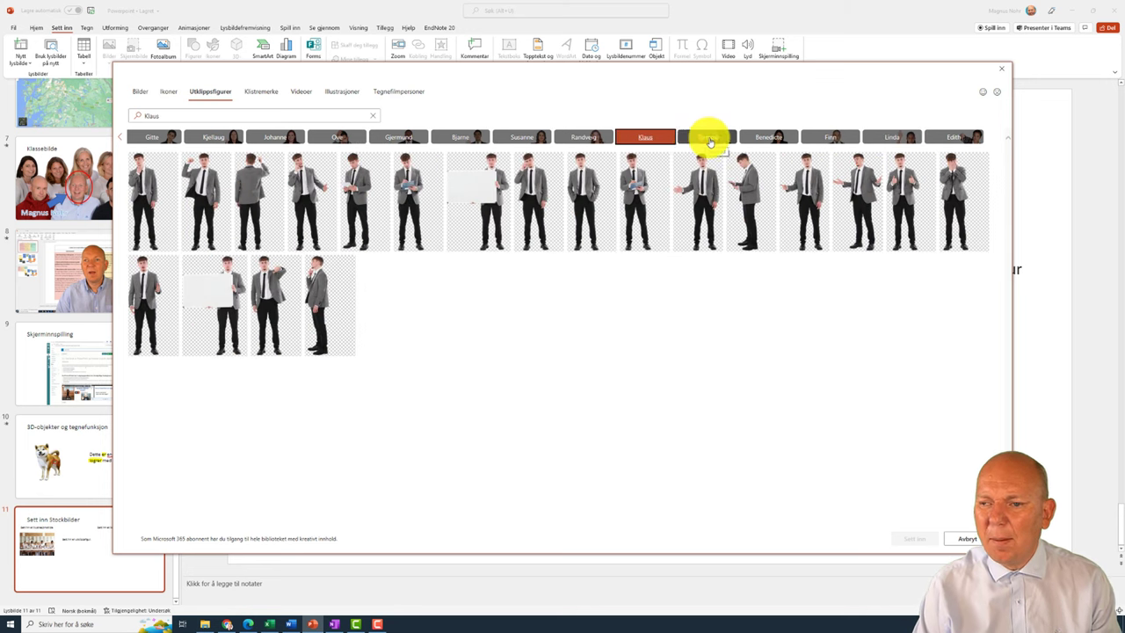
left_click(584, 138)
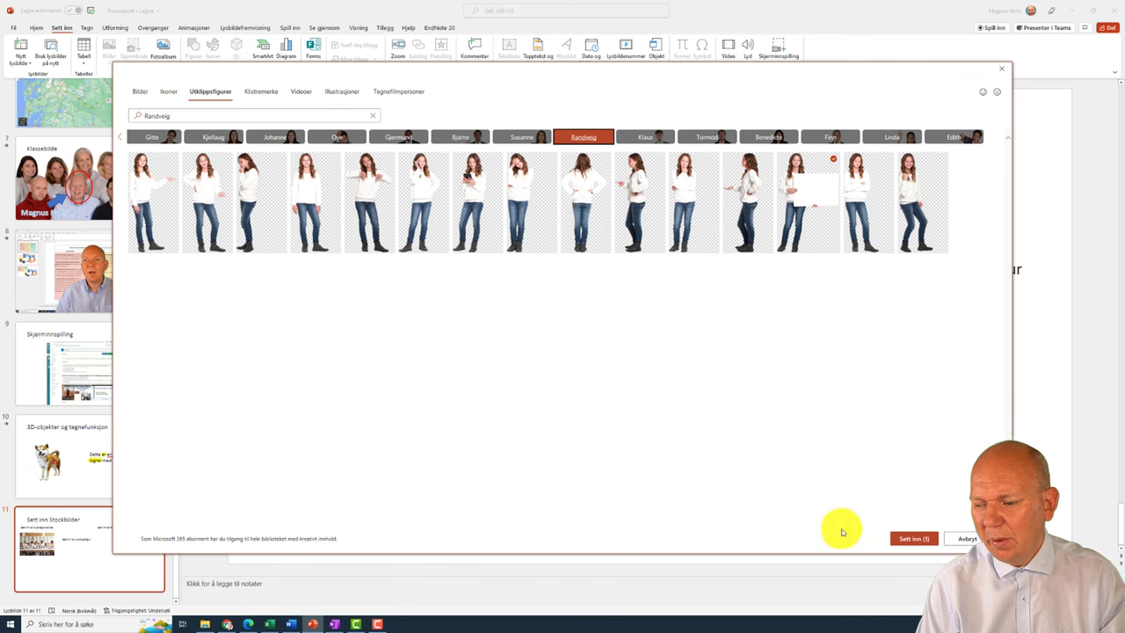
left_click(901, 539)
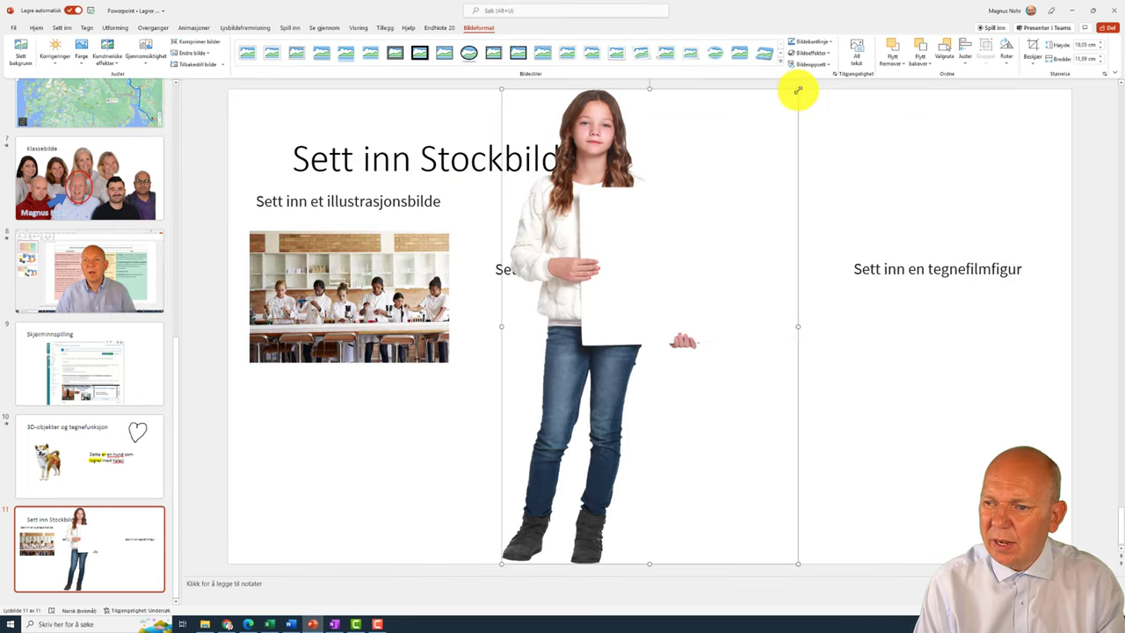
Shrink the girl cut-out and place it in the middle column beside the classroom photo
left_click_drag(797, 91, 658, 238)
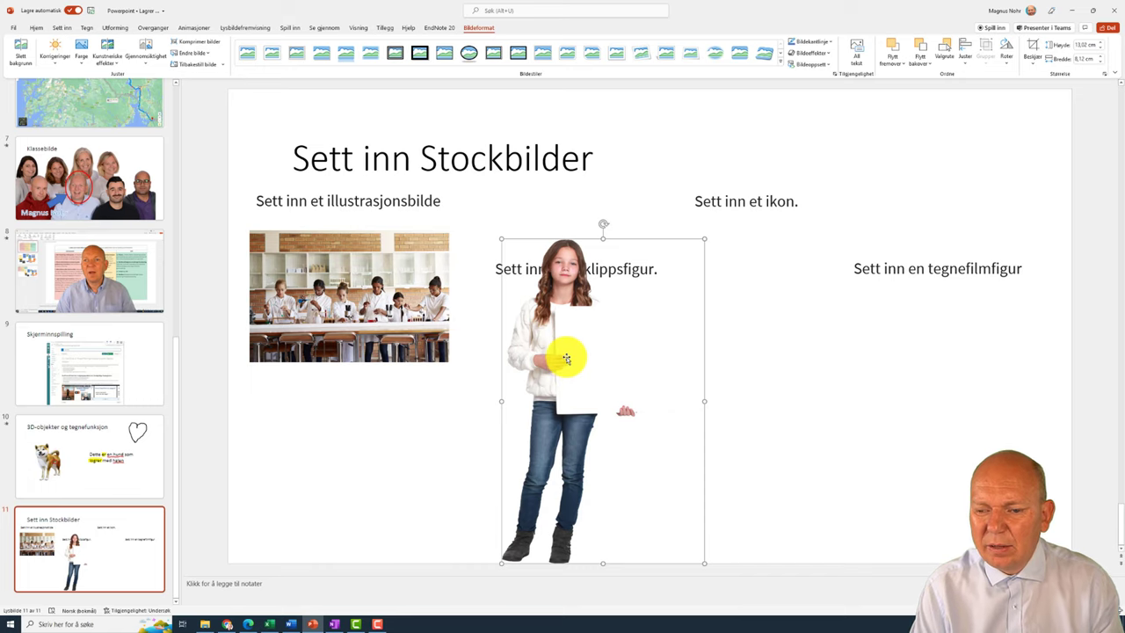
left_click_drag(566, 359, 406, 356)
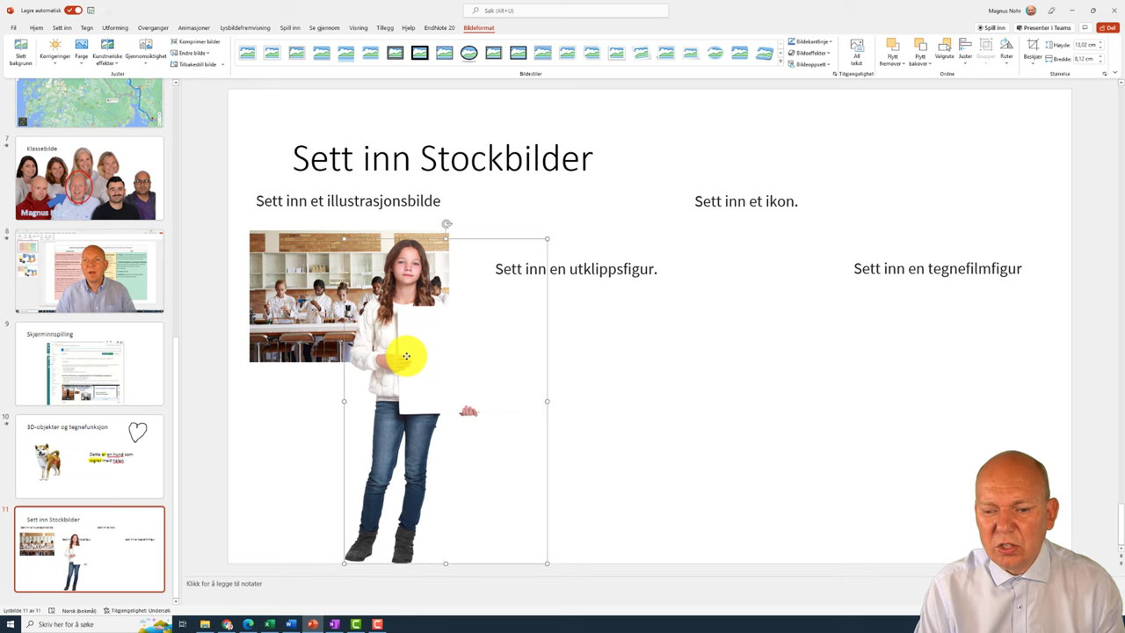
right_click(406, 355)
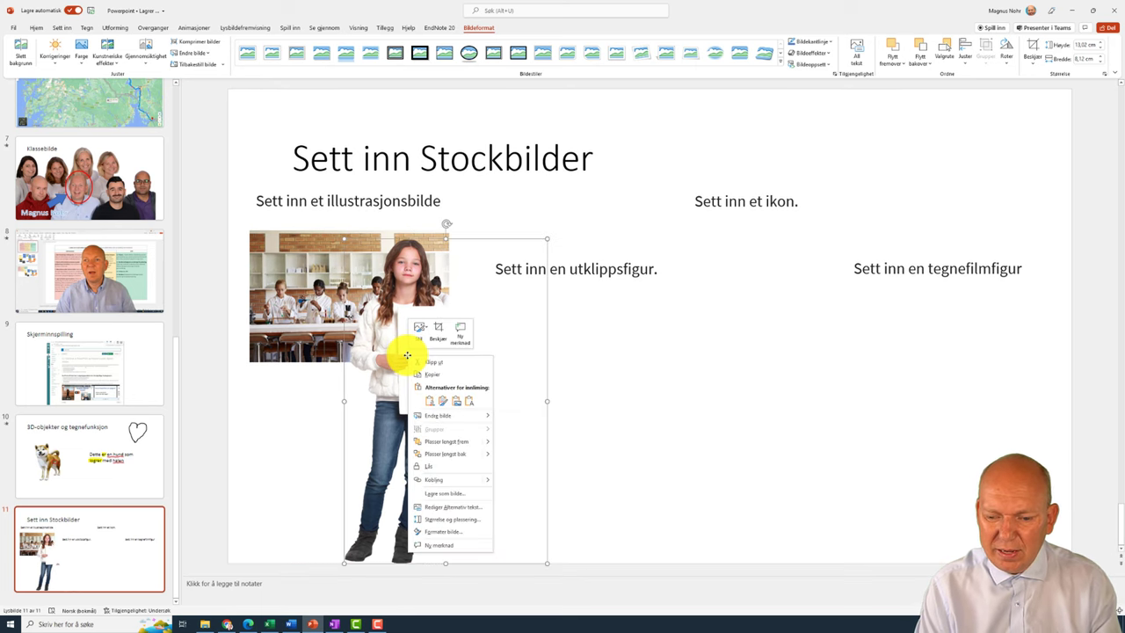
left_click(445, 453)
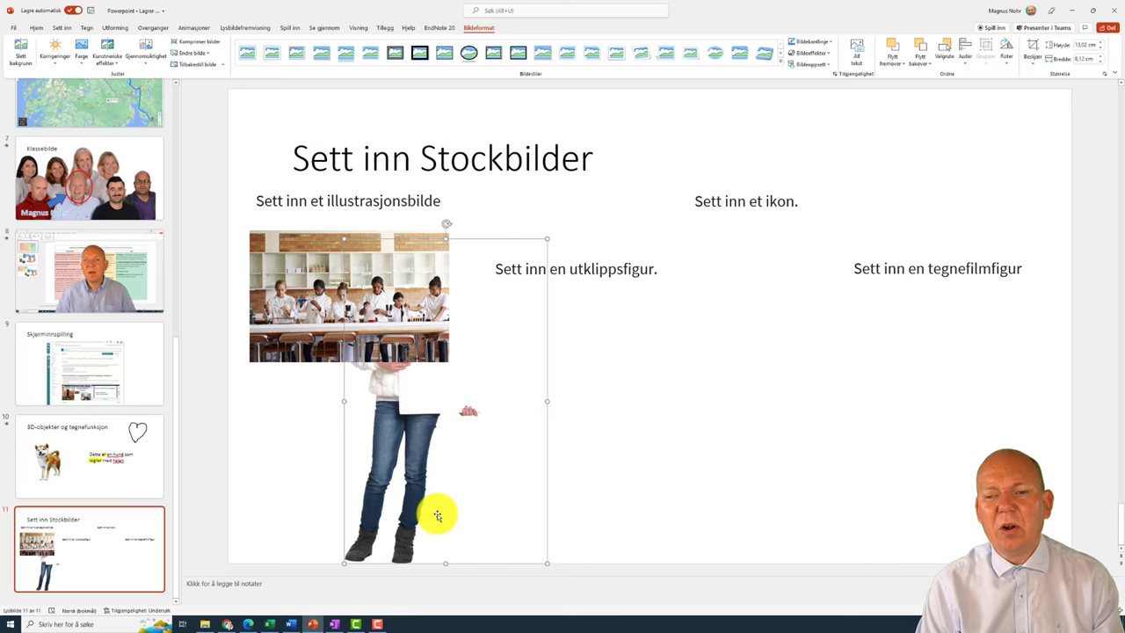
left_click_drag(384, 485, 545, 466)
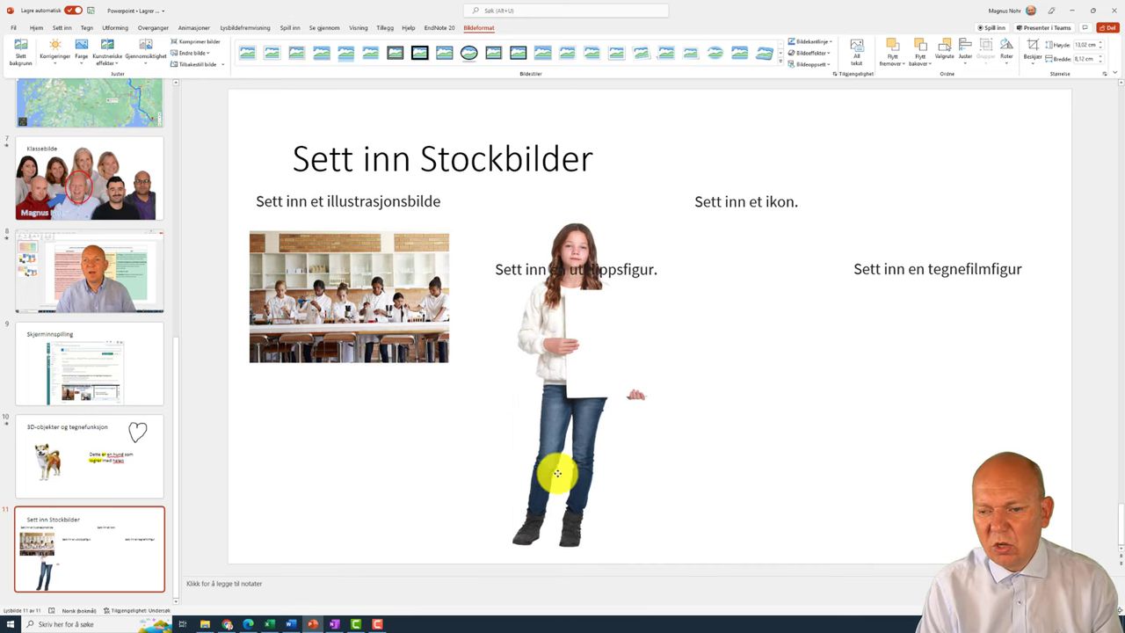
left_click(571, 266)
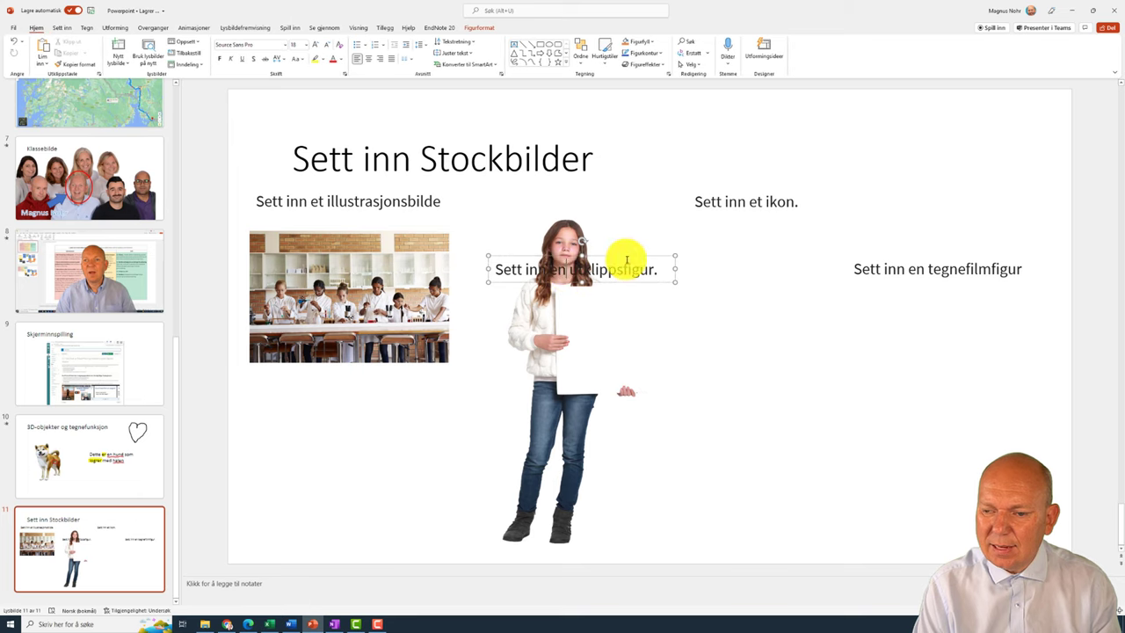
Move the 'Sett inn en utklippsfigur.' caption onto the girl's sign, wrapped over two lines at 24 pt
mouse_move(626, 257)
left_mouse_down()
mouse_move(687, 298)
mouse_move(683, 360)
mouse_move(695, 364)
left_mouse_up()
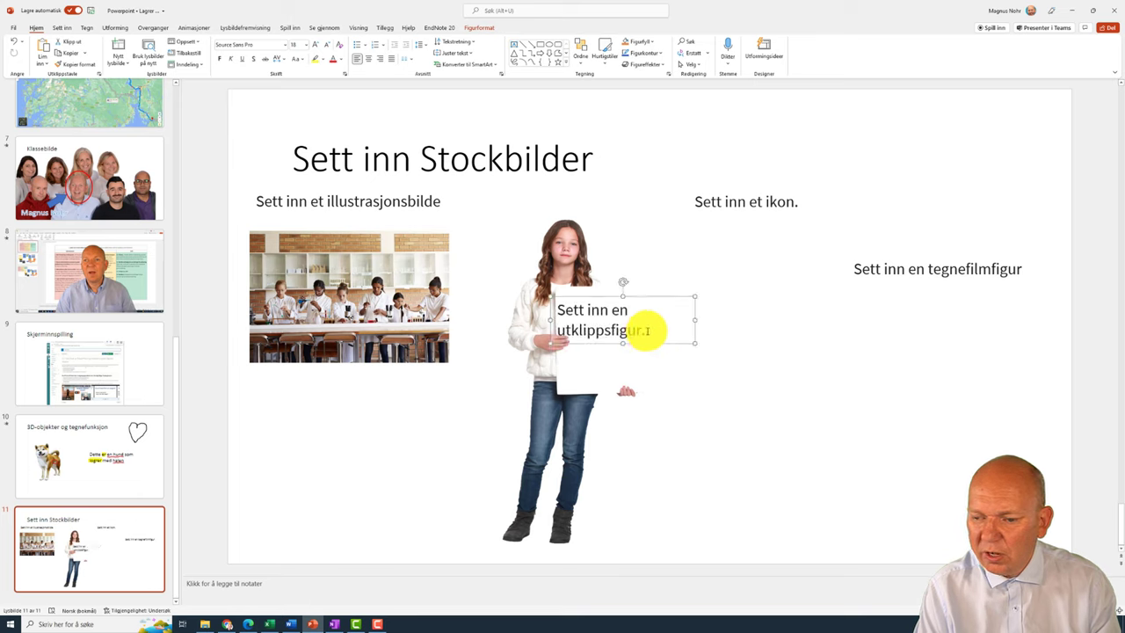
left_click_drag(647, 331, 585, 309)
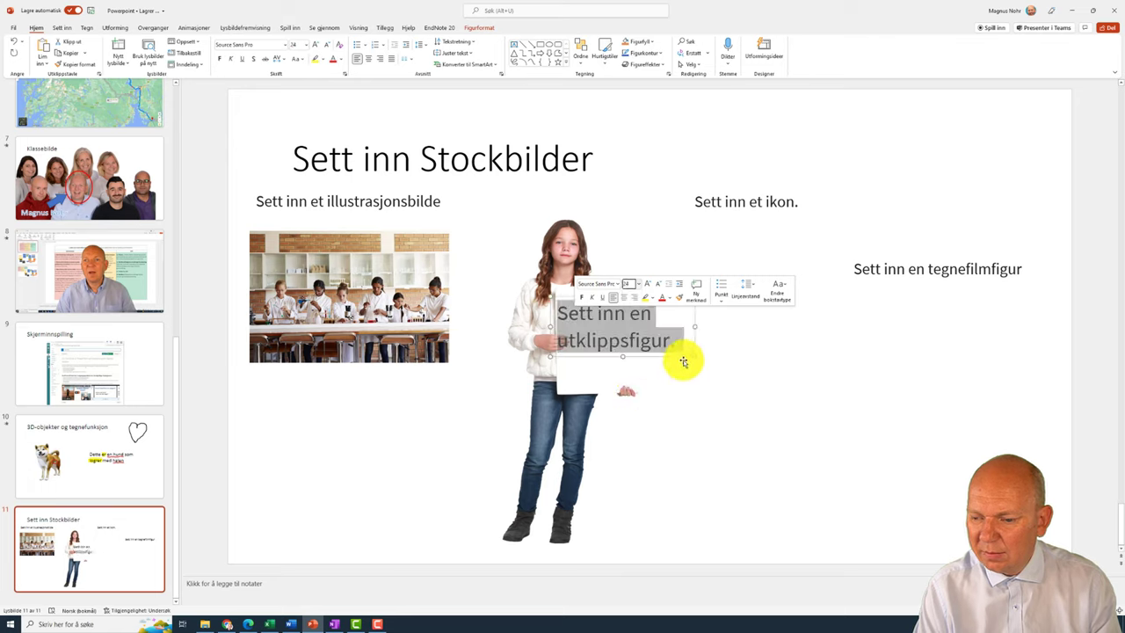
left_click_drag(679, 359, 698, 368)
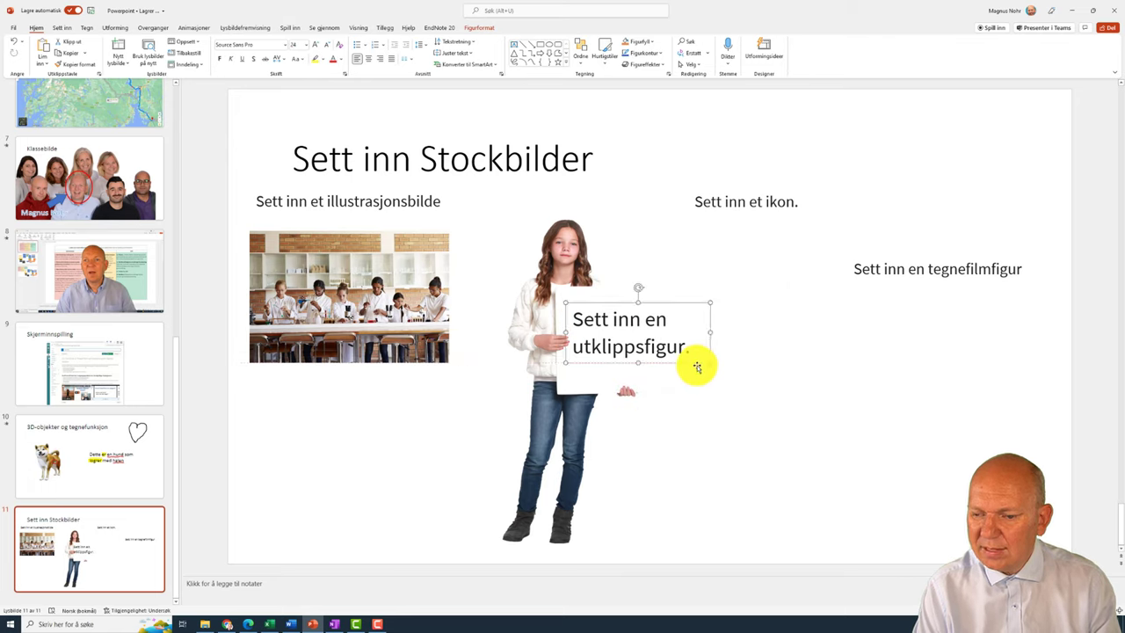
left_click(673, 454)
left_click(830, 425)
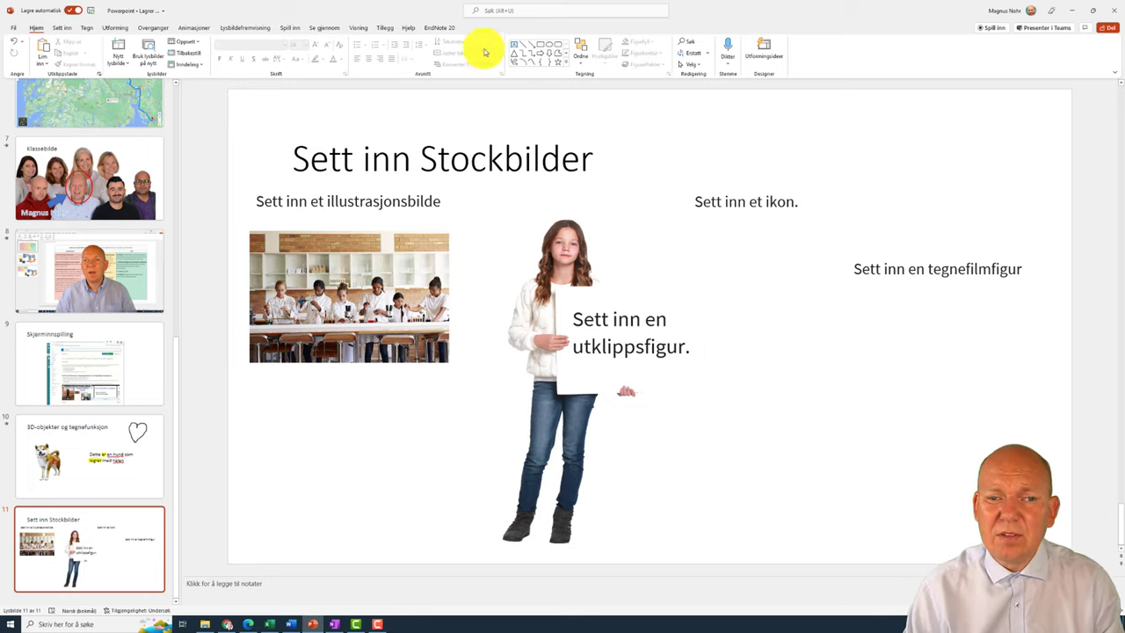
Reopen Stockbilder on the Ikoner tab, search 'elever' and select the teacher-with-pupils icon
left_click(71, 28)
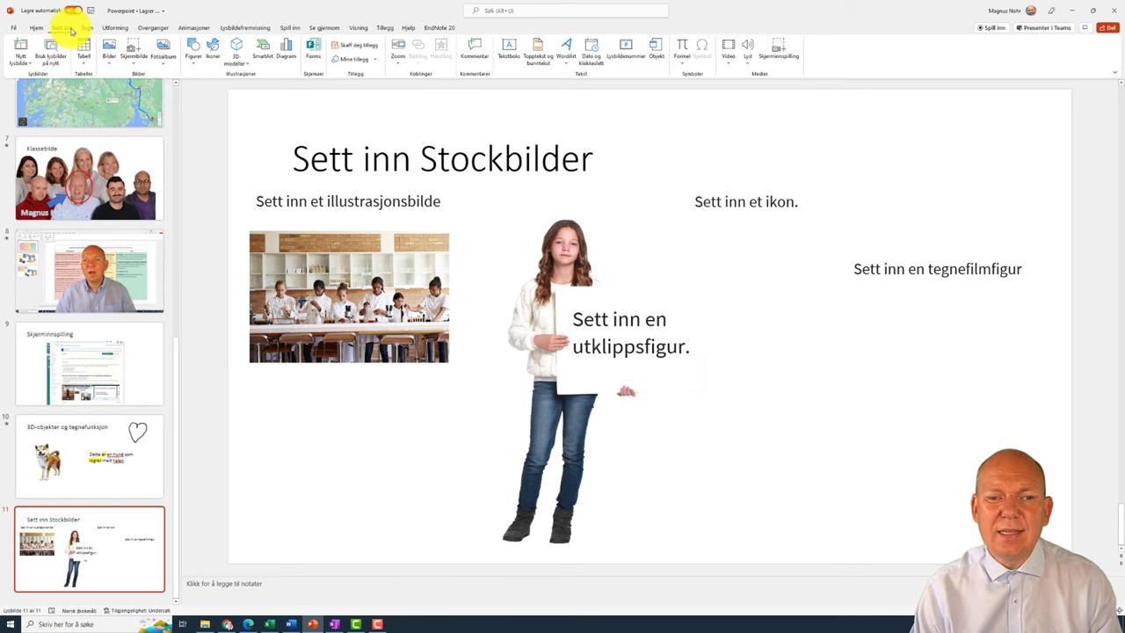
left_click(109, 54)
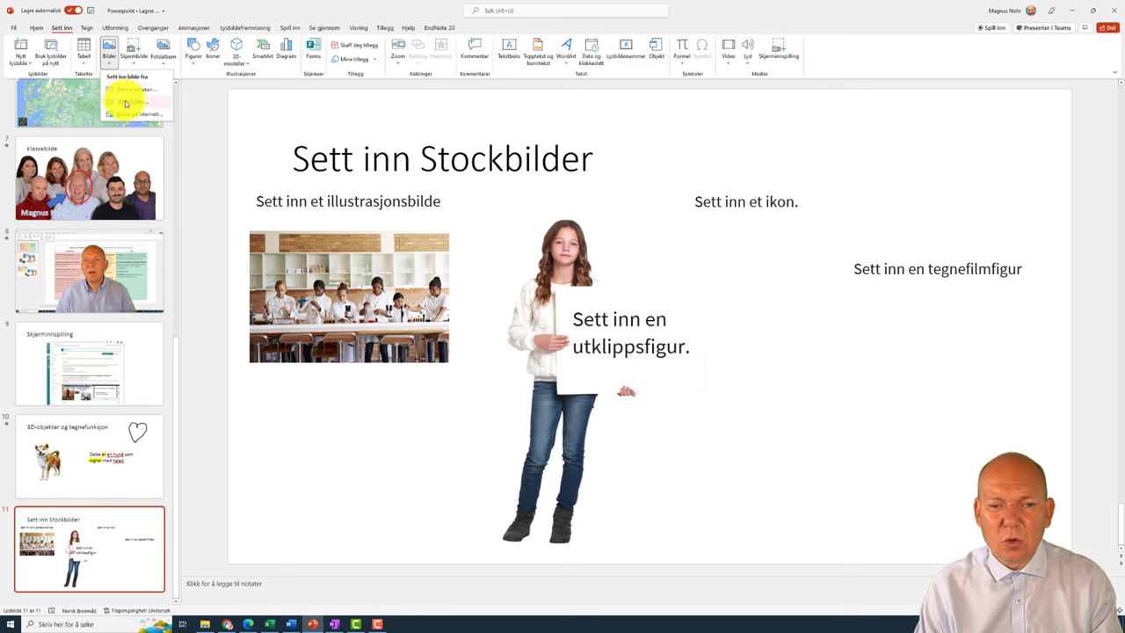
left_click(126, 103)
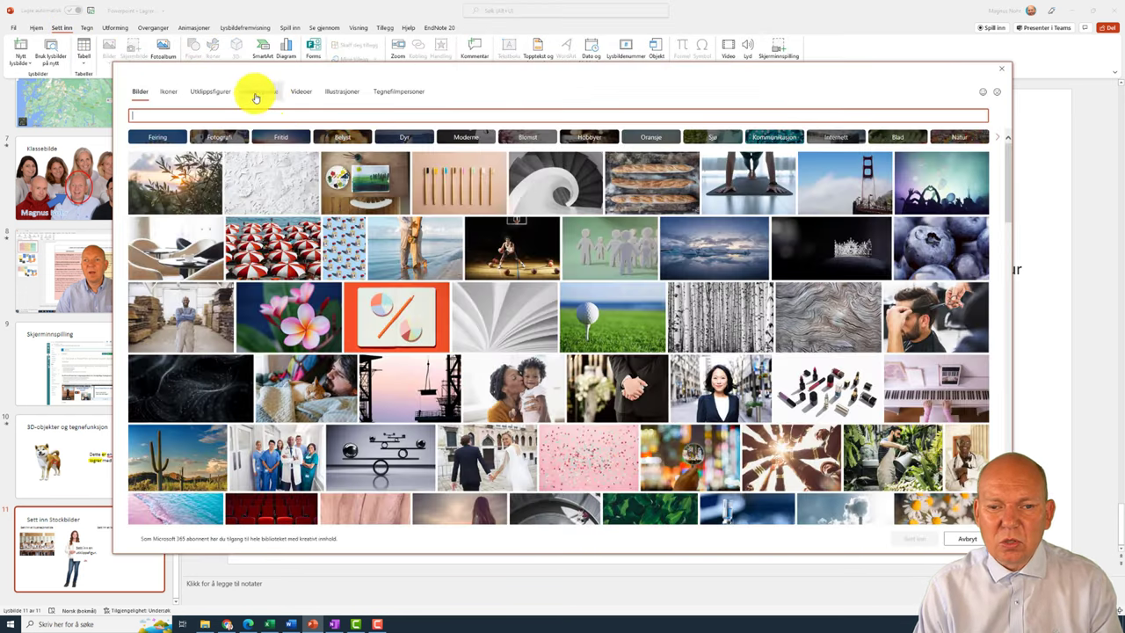
left_click(168, 92)
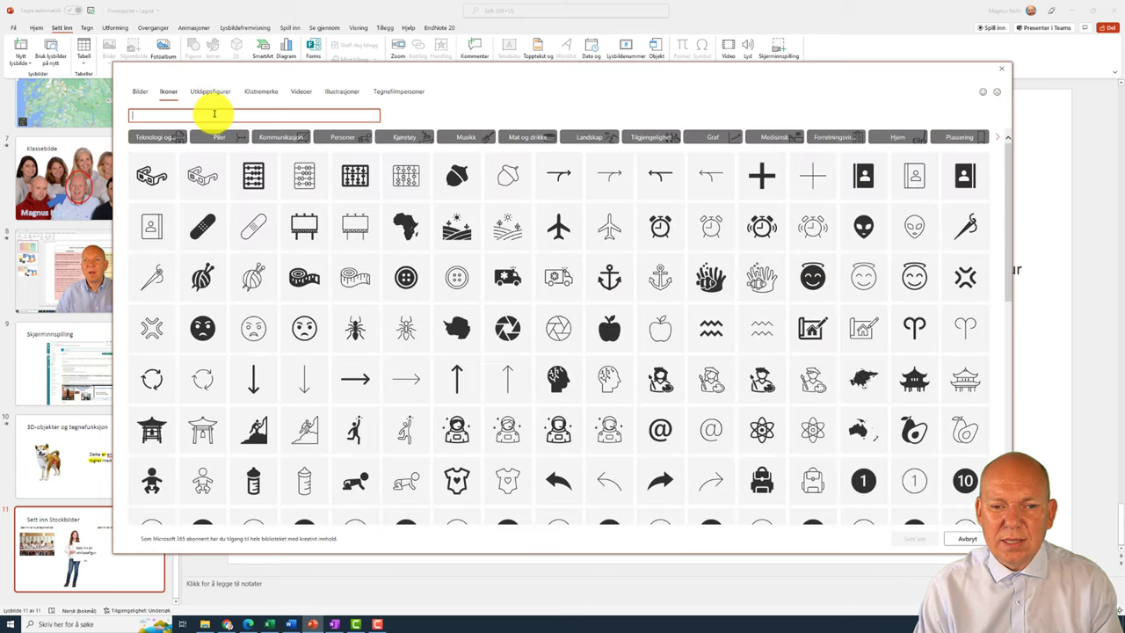
type("d-p")
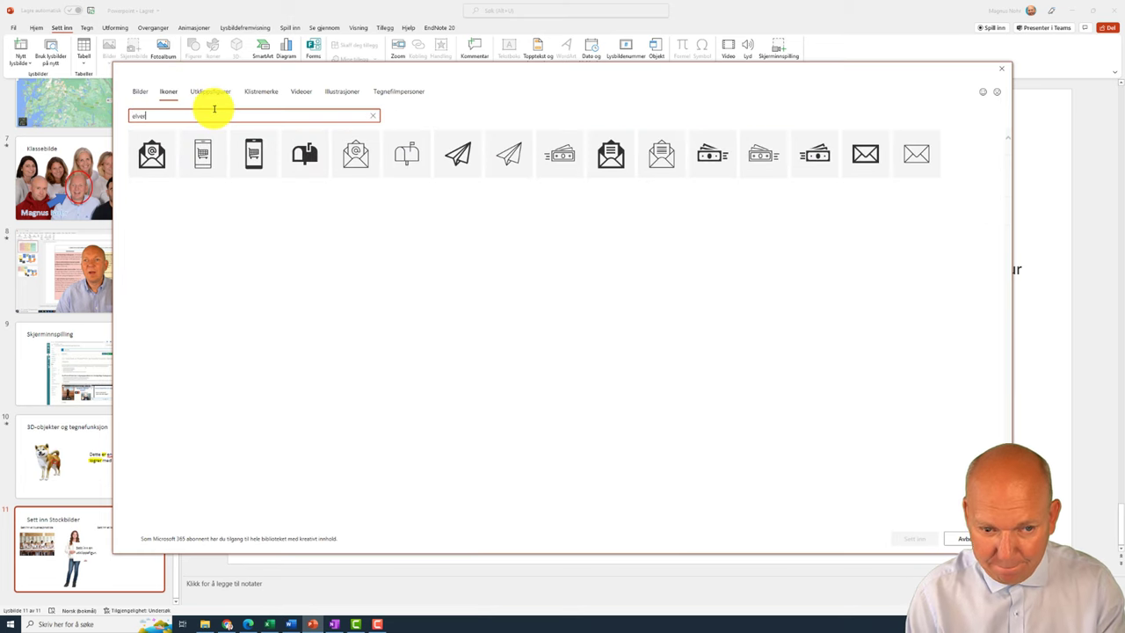
type("r")
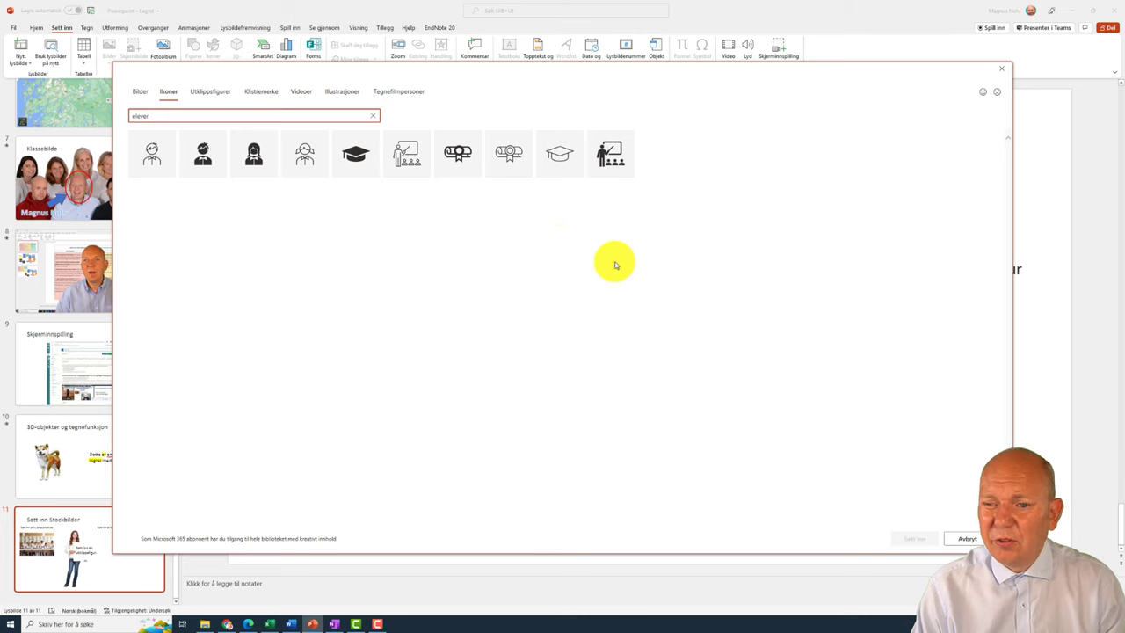
left_click(618, 163)
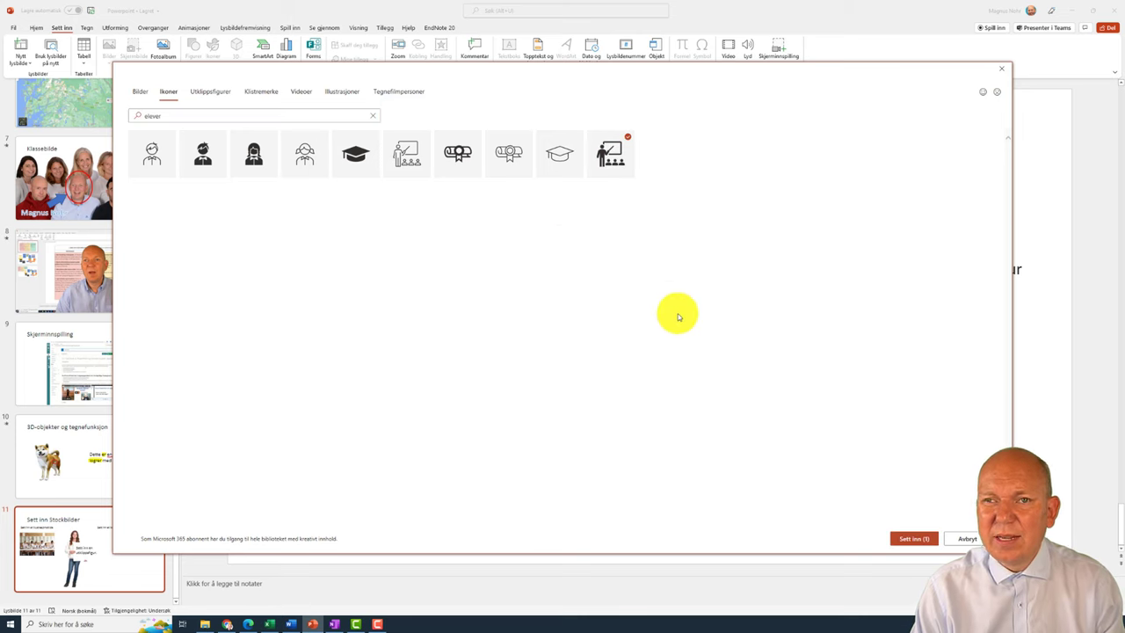
Insert the teacher icon, shrink it to about 3.6 cm and place it under 'Sett inn et ikon.'
left_click(915, 539)
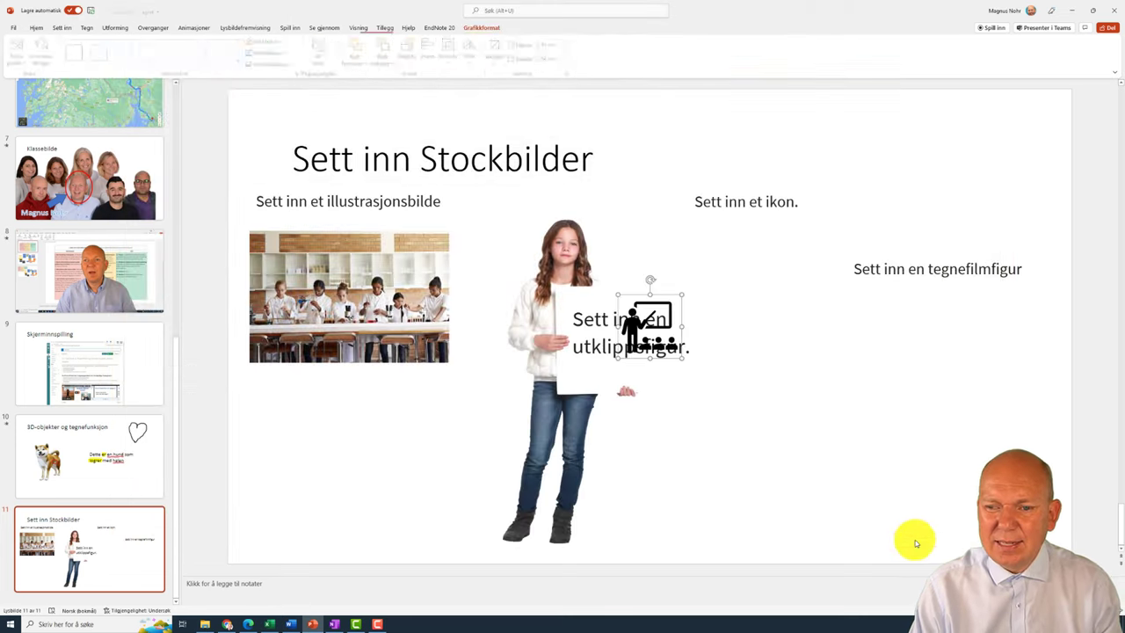
mouse_move(653, 319)
left_mouse_down()
mouse_move(738, 255)
mouse_move(983, 497)
left_mouse_up()
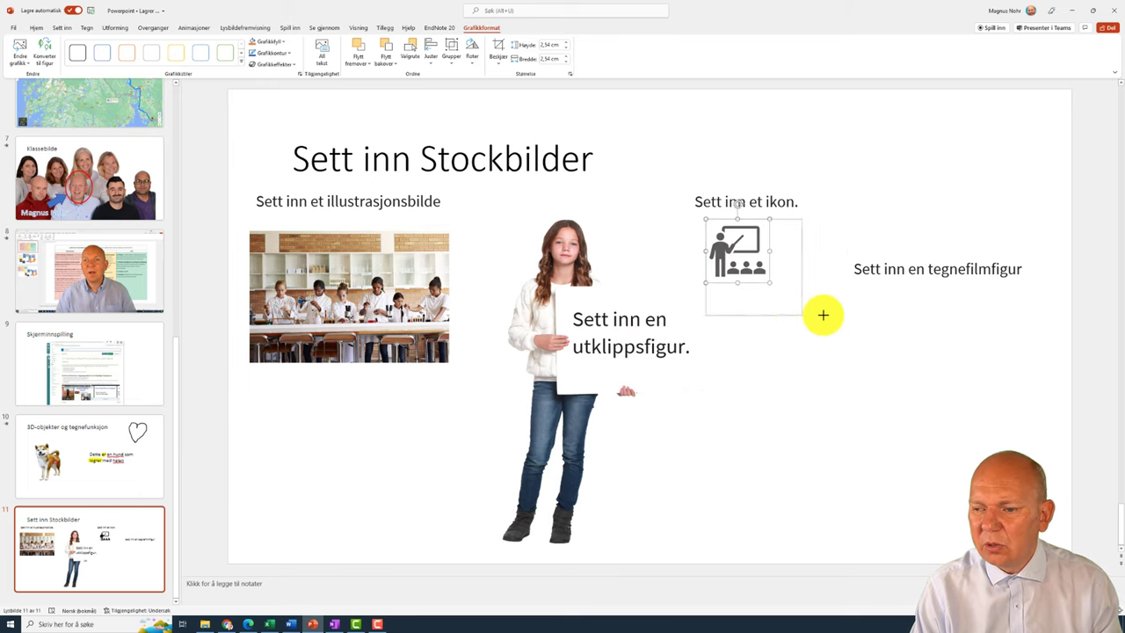
left_click(937, 412)
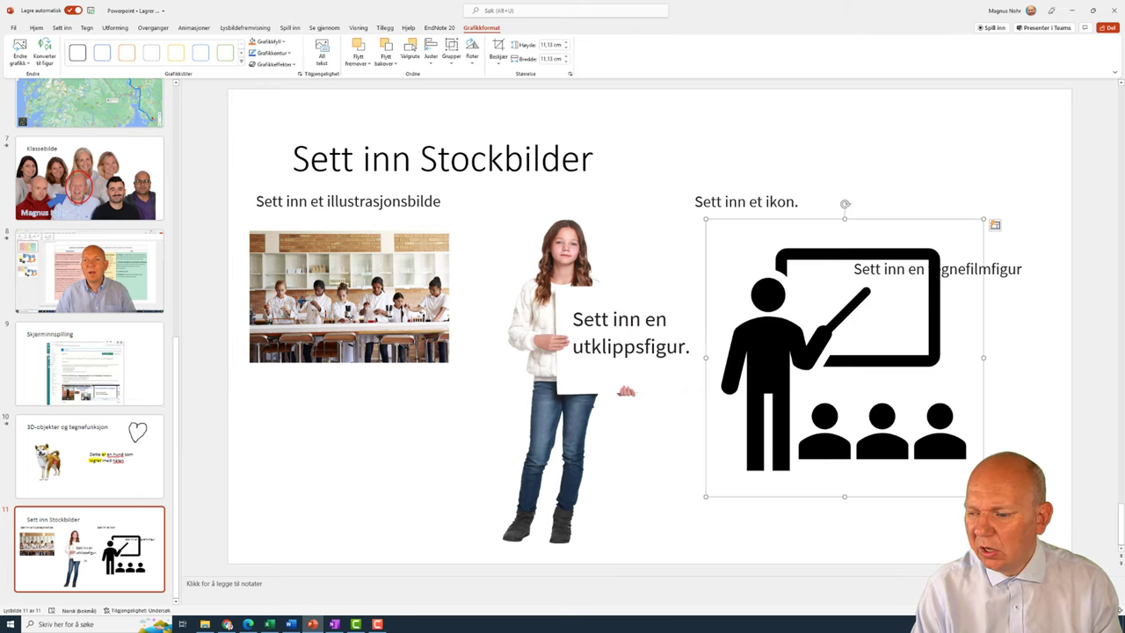
left_click_drag(983, 497, 778, 329)
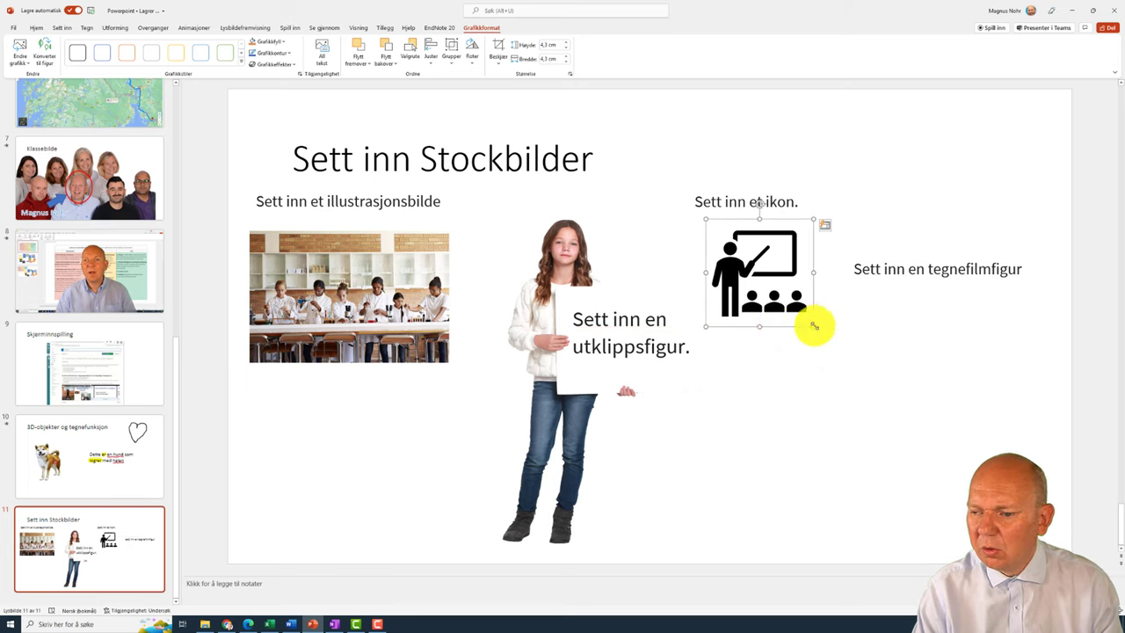
left_click_drag(814, 327, 637, 320)
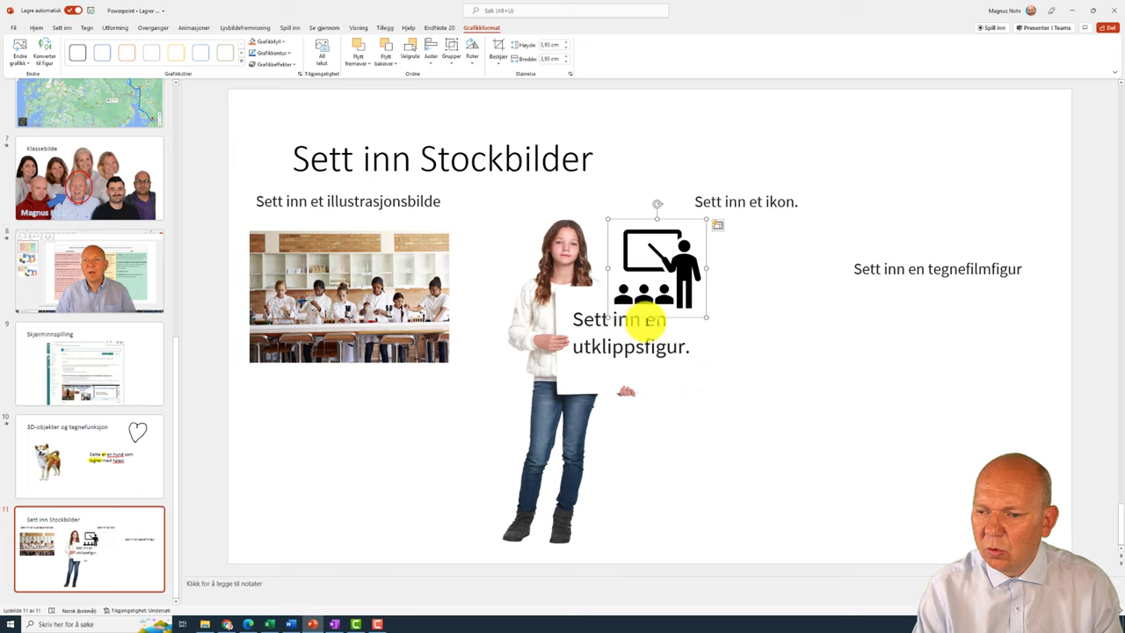
left_click_drag(610, 318, 798, 311)
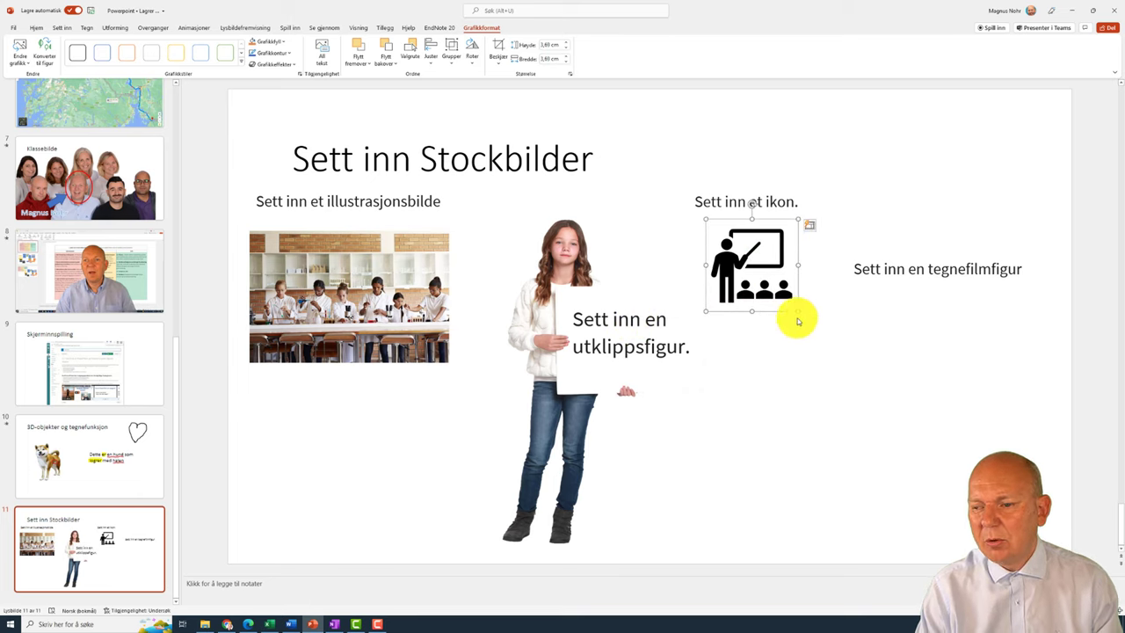
left_click(898, 457)
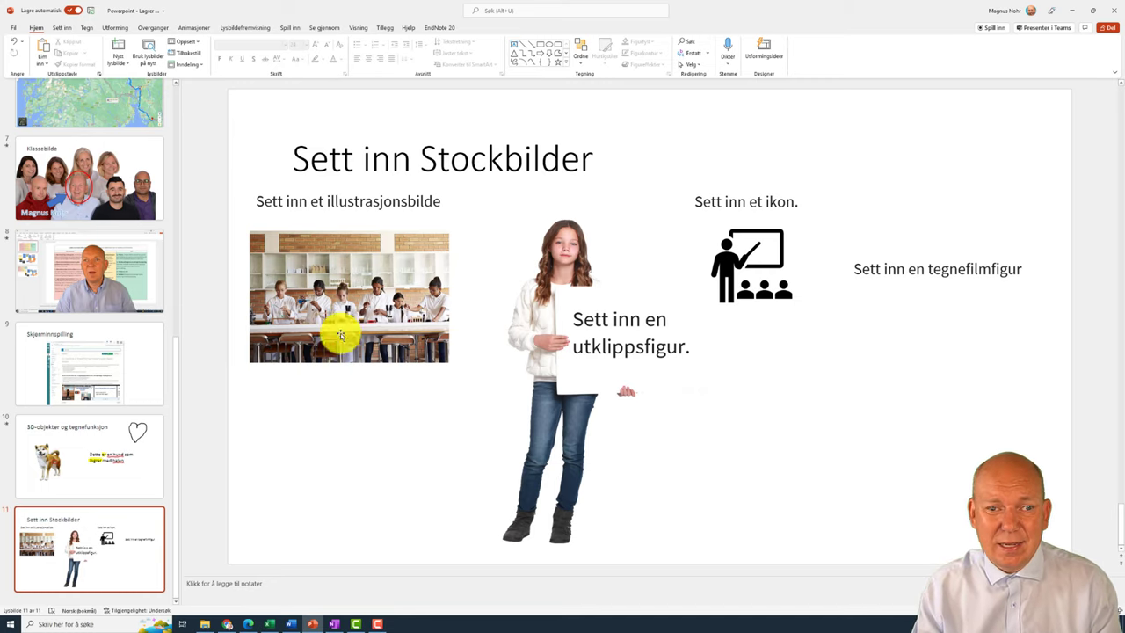
Open Stock Images on the Tegnefilmpersoner tab and browse the Tegn, Halvtegn, Ansikter, Øvre brødtekst, Tilbehør and Scener categories
left_click(63, 28)
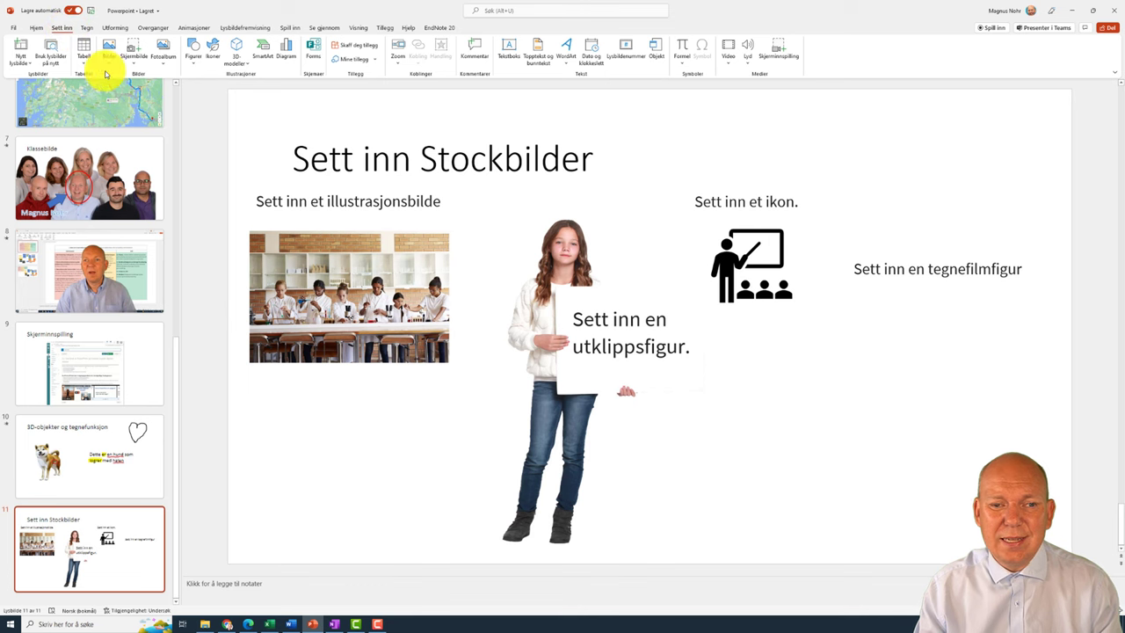
left_click(109, 54)
left_click(128, 103)
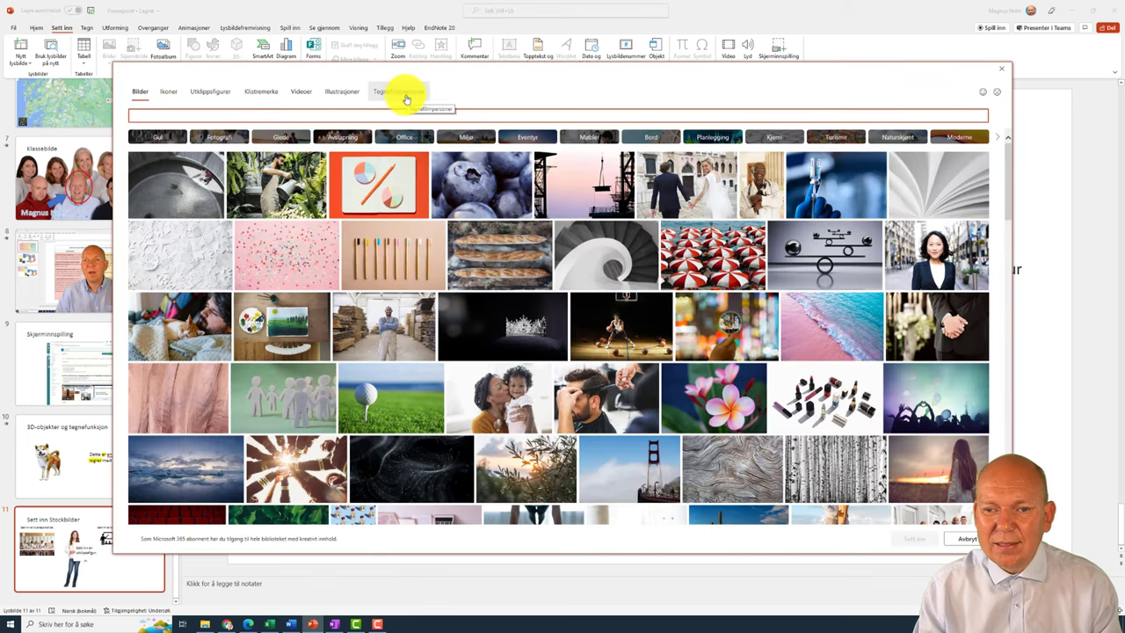
left_click(406, 99)
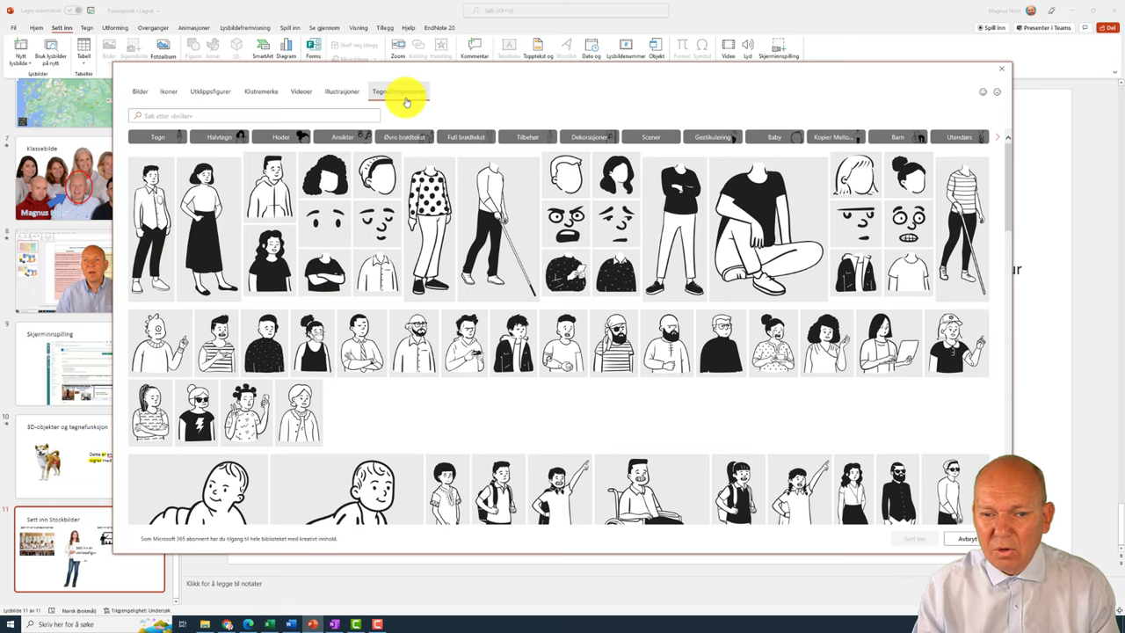
left_click(155, 138)
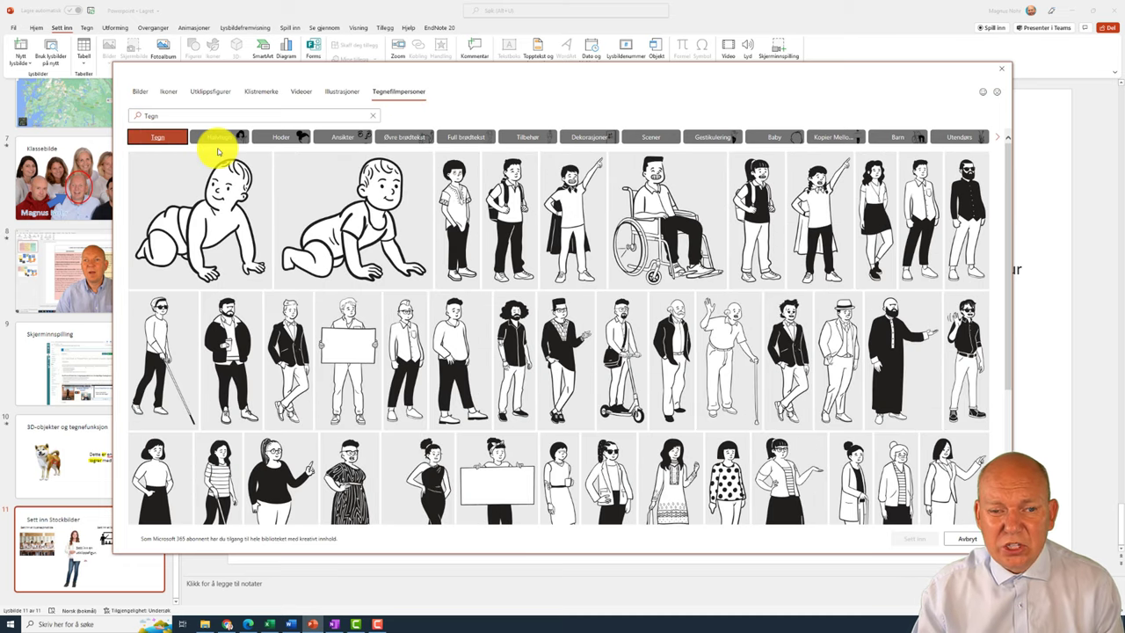
left_click(221, 141)
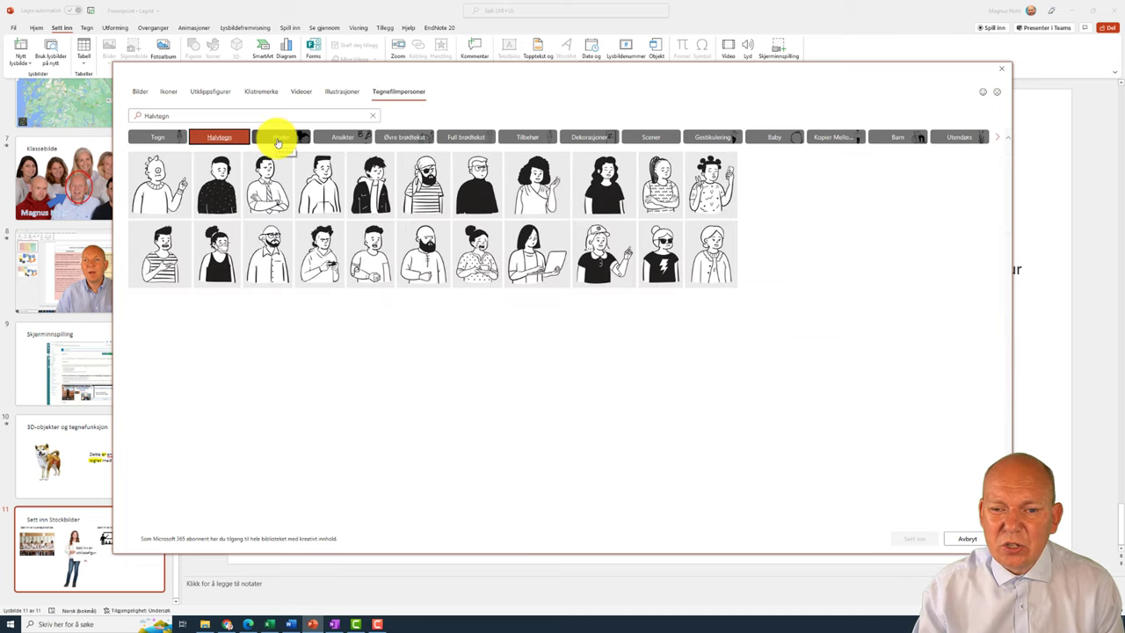
left_click(345, 138)
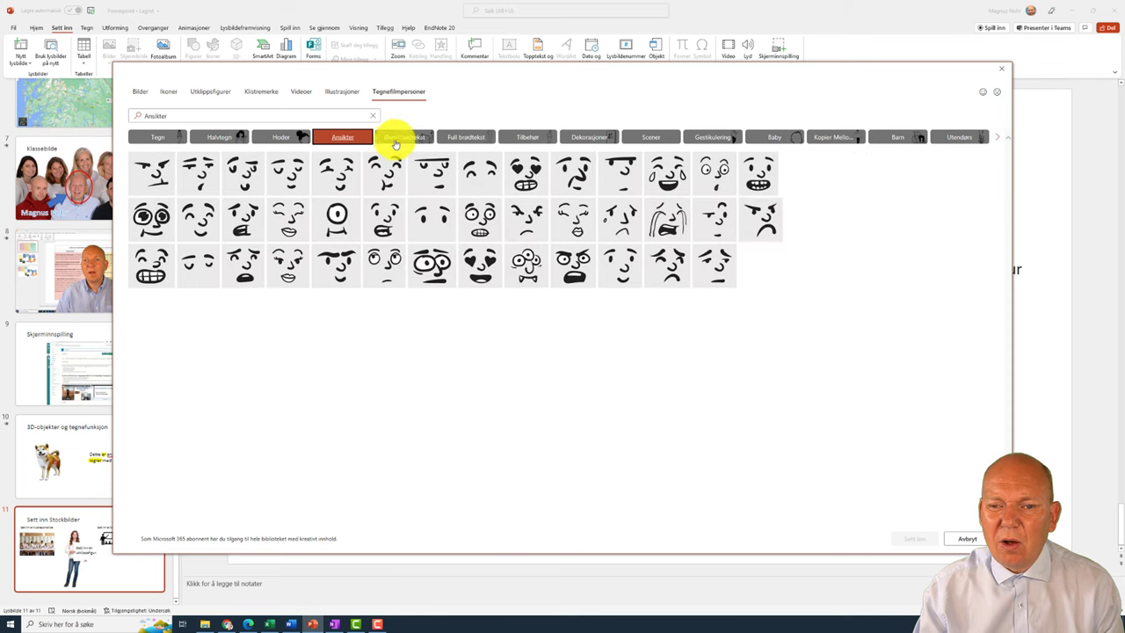
left_click(410, 141)
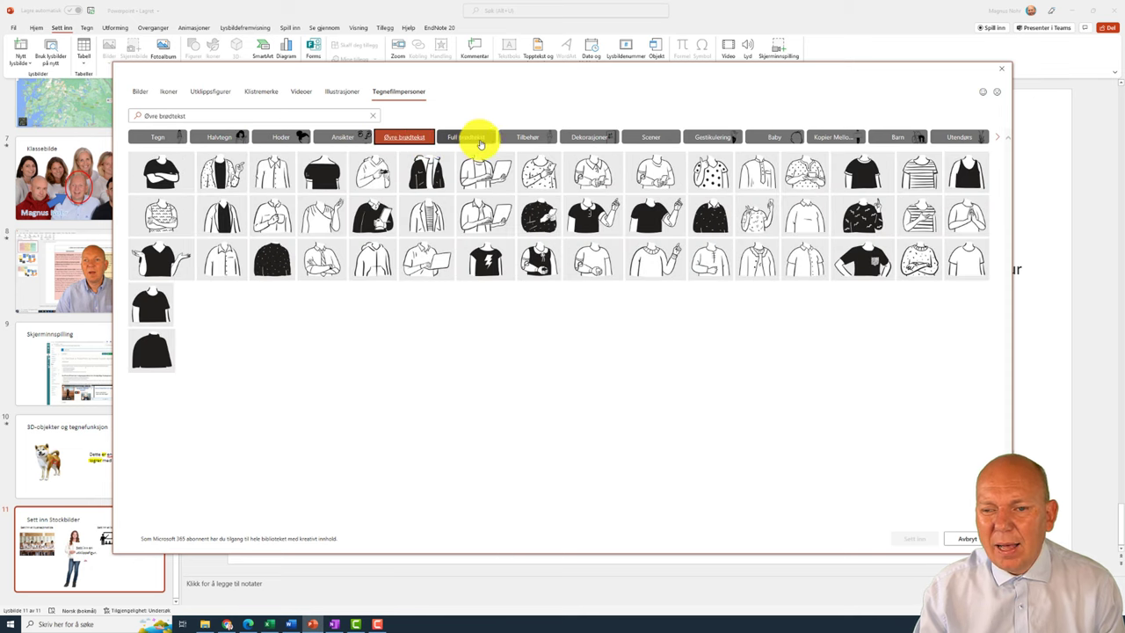
left_click(515, 138)
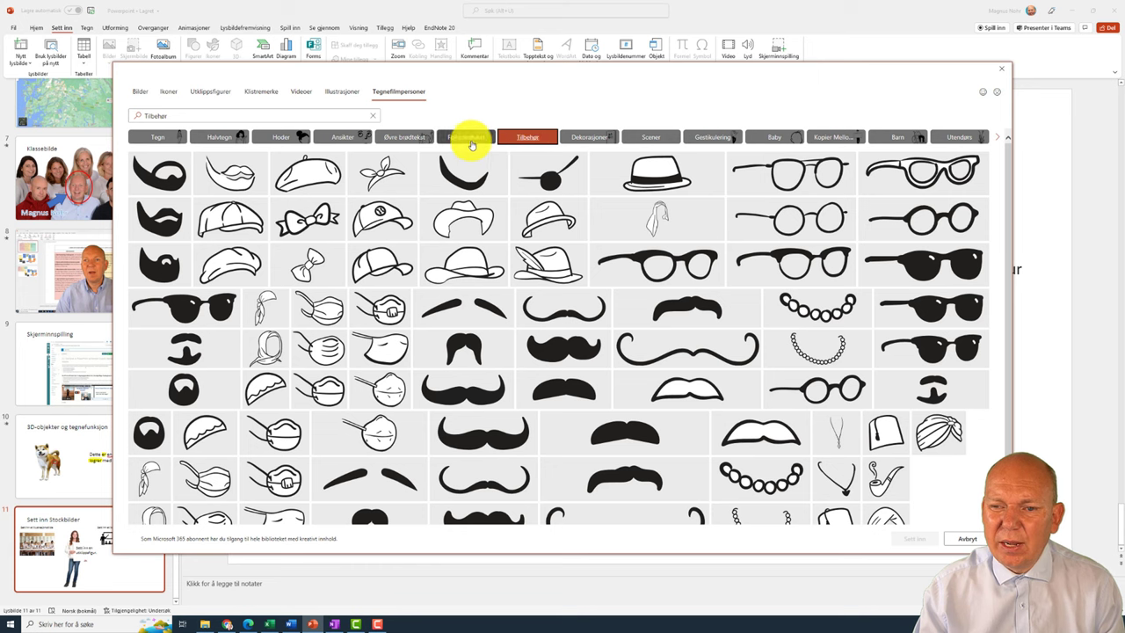
left_click(655, 138)
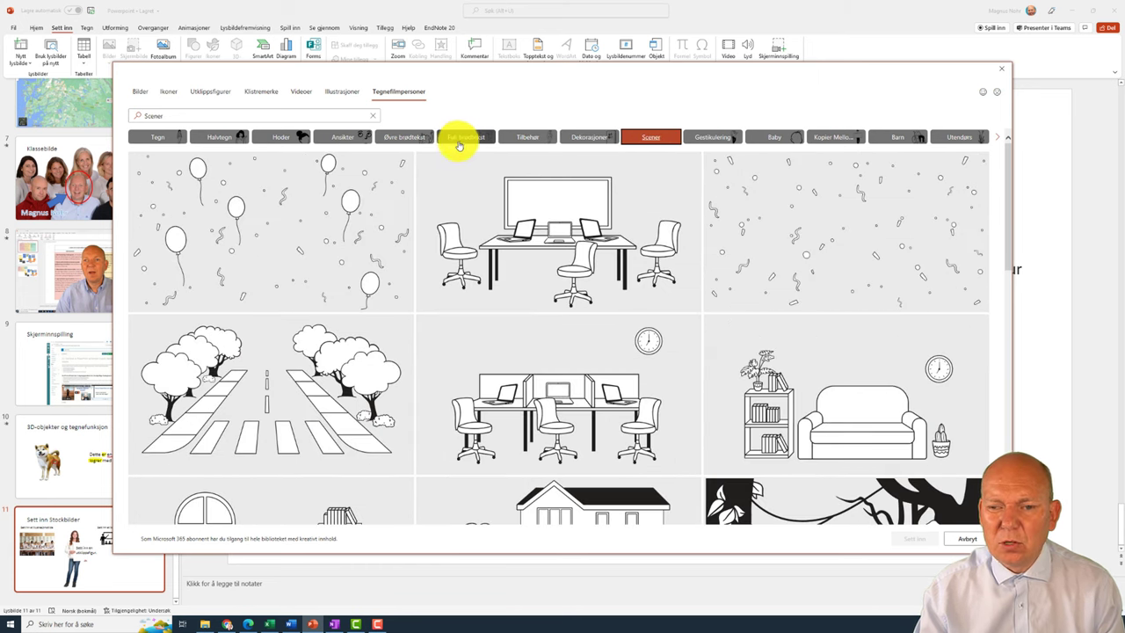
Insert the pointing caped figure from the Full brødtekst category
left_click(413, 138)
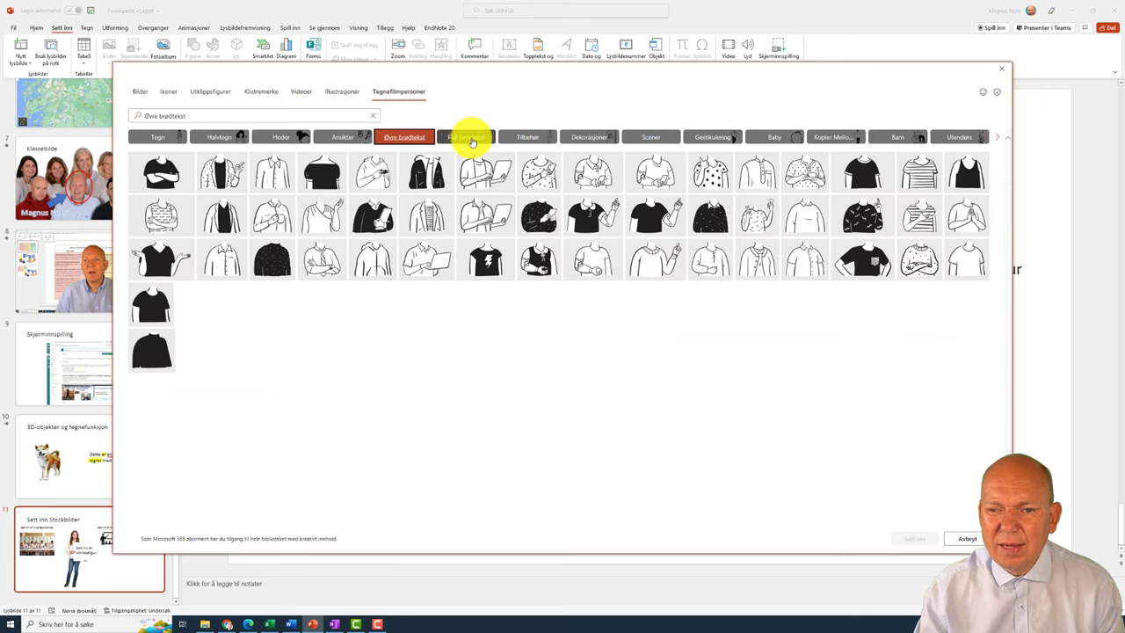
left_click(472, 141)
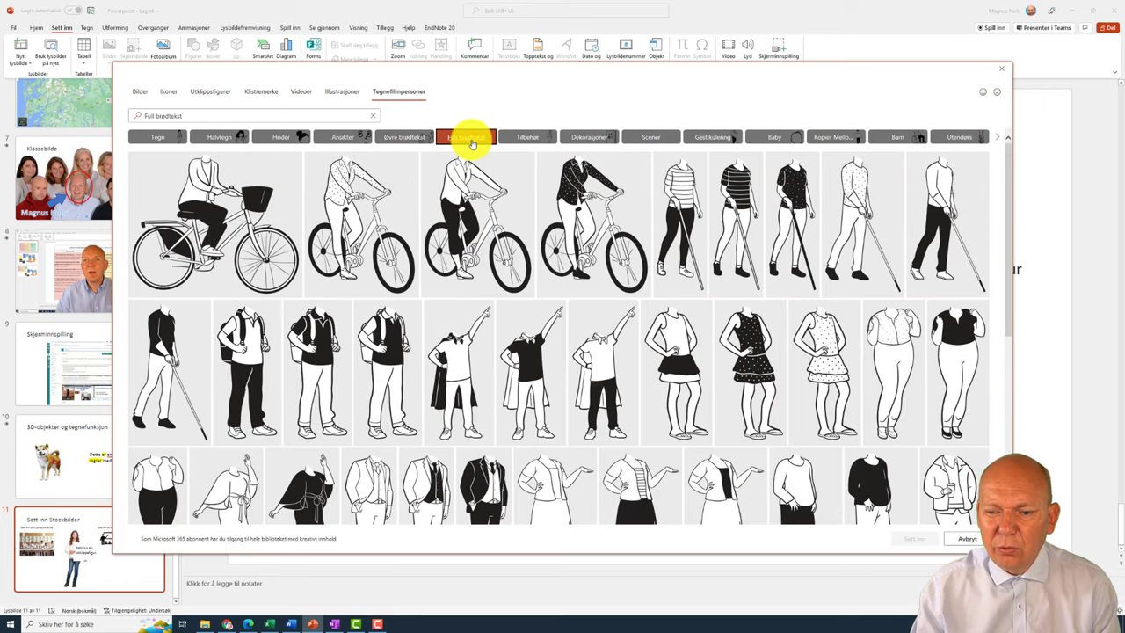
left_click(456, 378)
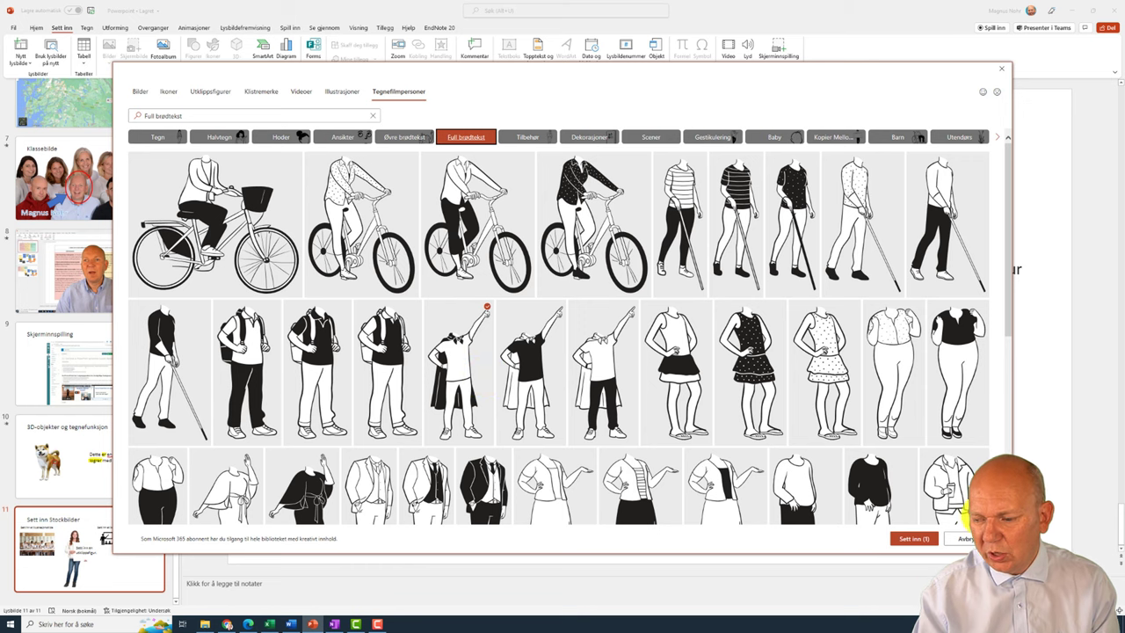
left_click(919, 538)
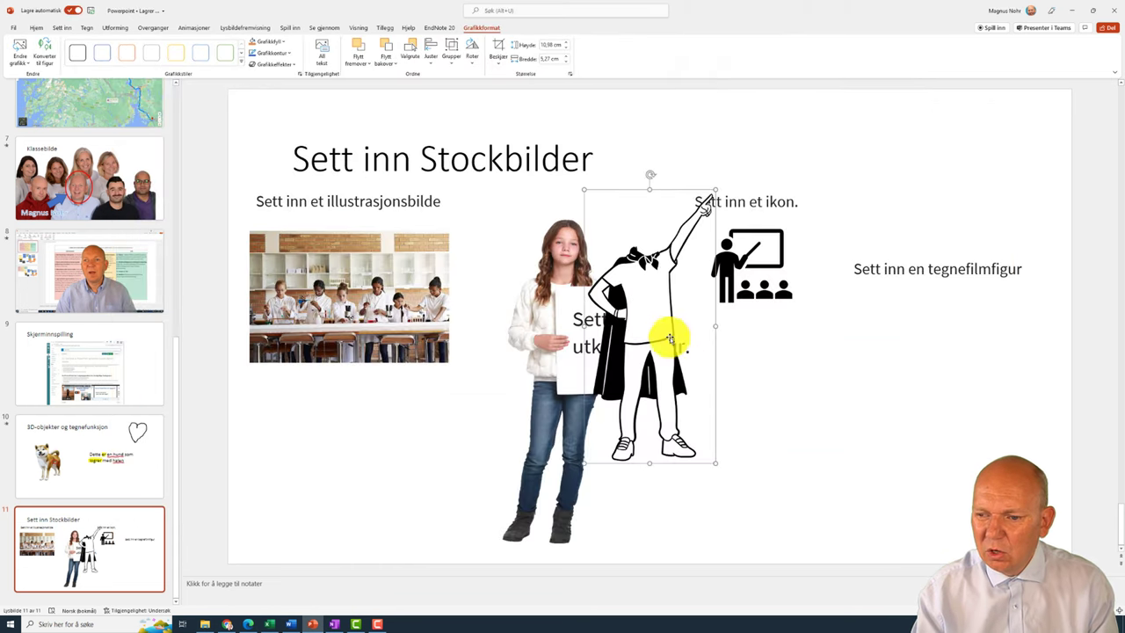
Move the cartoon figure under the 'Sett inn en tegnefilmfigur' caption on the right
left_click_drag(670, 338, 937, 420)
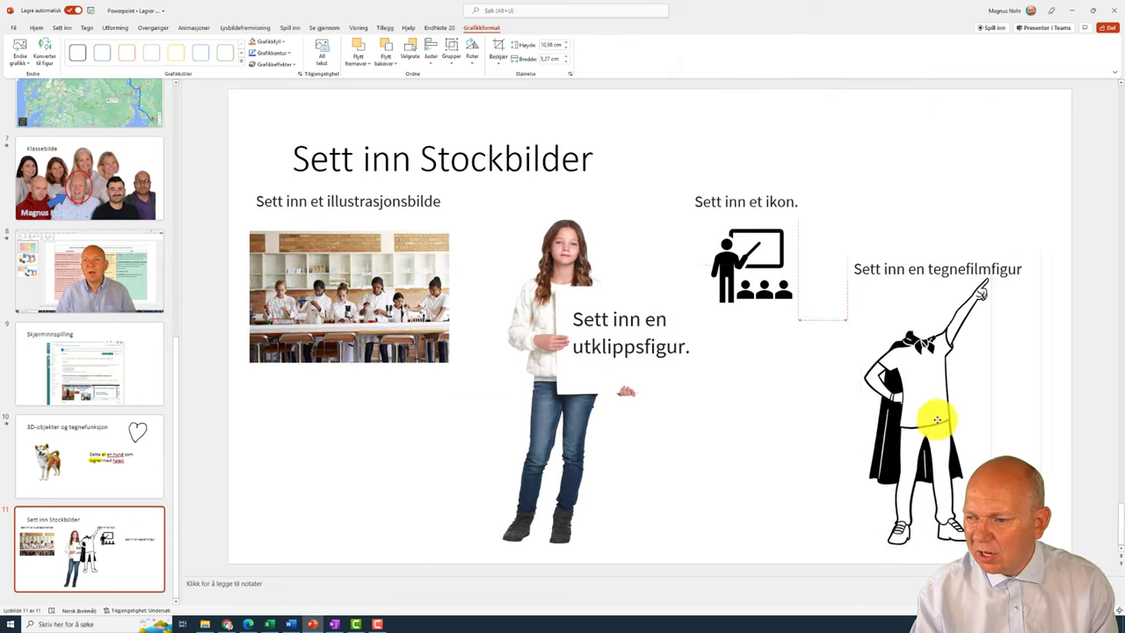
left_click_drag(937, 420, 941, 435)
left_click(802, 417)
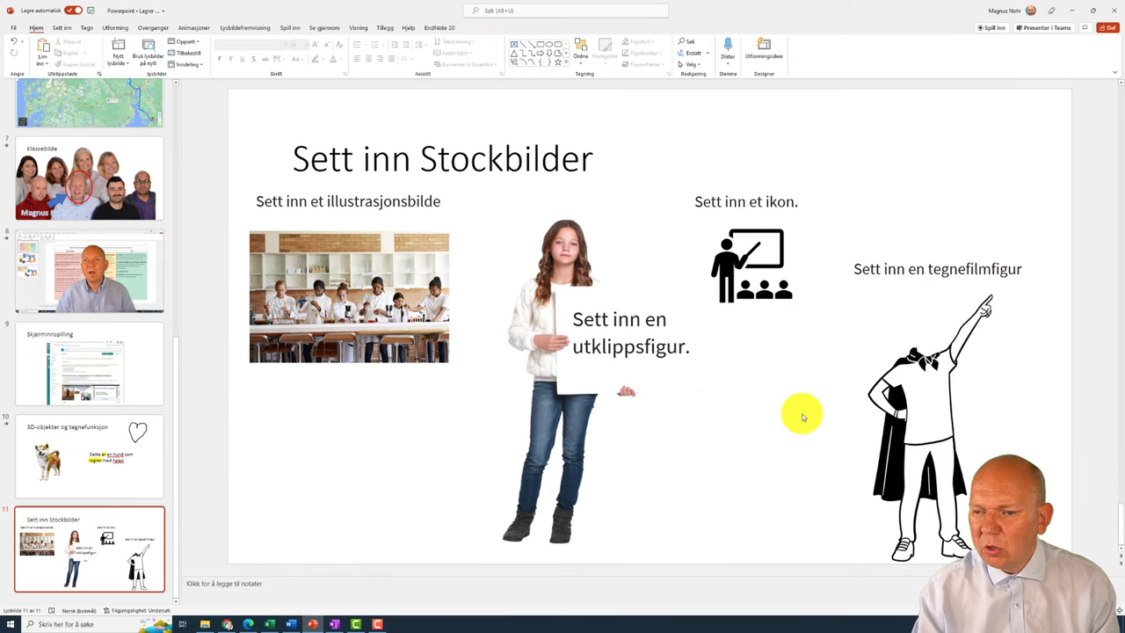
Reopen Stock Images on the Tegnefilmpersoner tab, filtered to the Hoder heads category
left_click(61, 28)
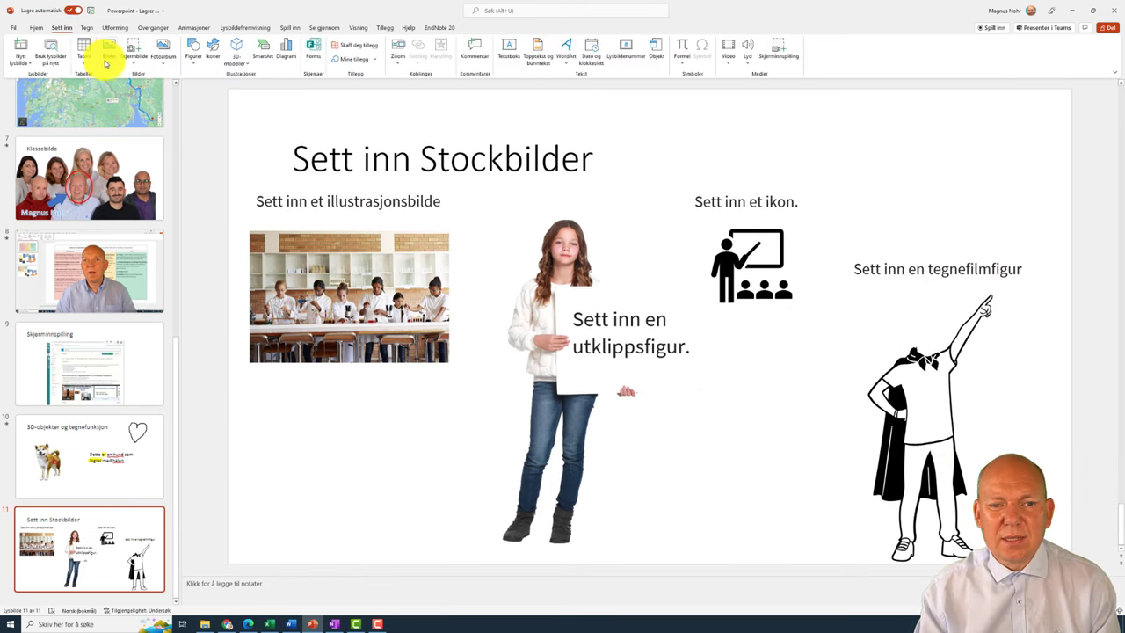
left_click(108, 54)
left_click(123, 94)
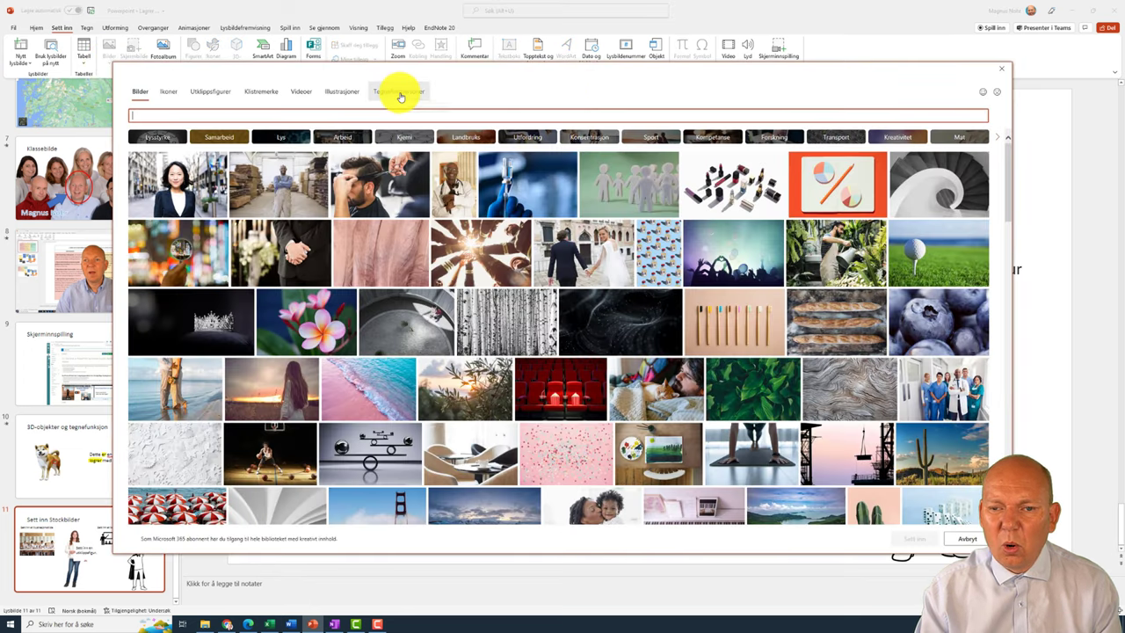
left_click(400, 92)
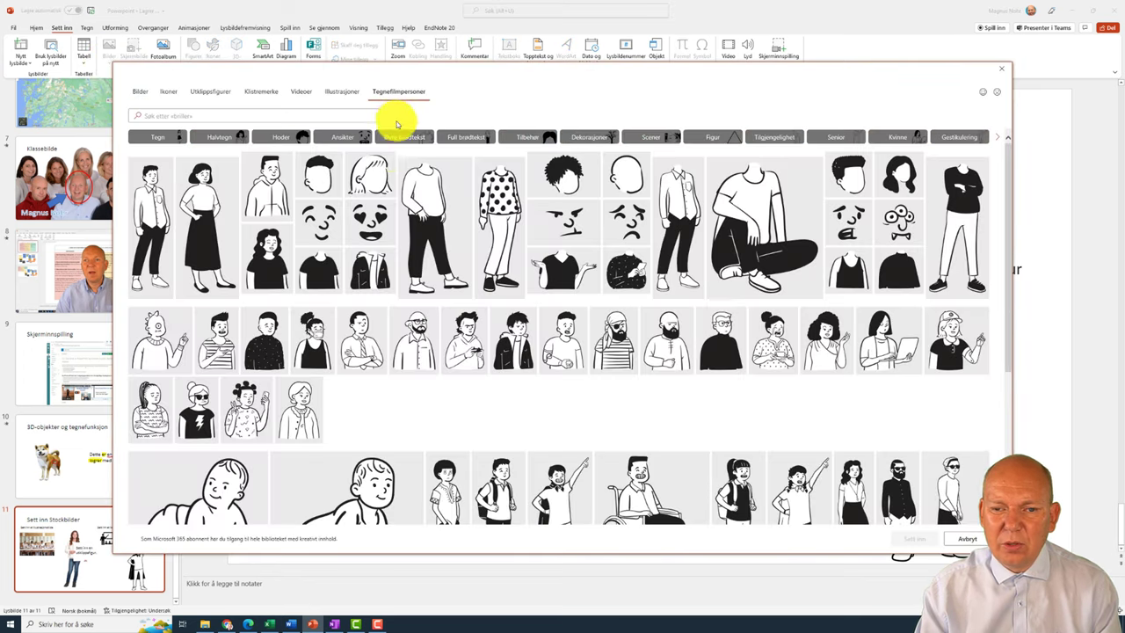
left_click(291, 138)
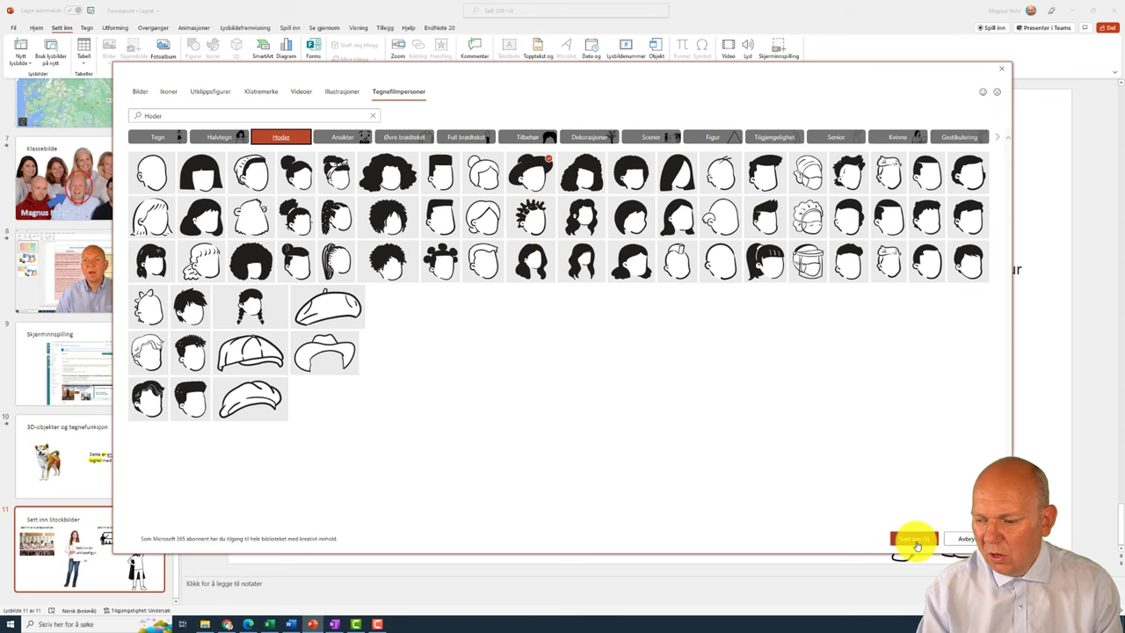
Insert the dark-haired hat head and fit it on the figure's neck, tilted slightly clockwise
left_click(914, 540)
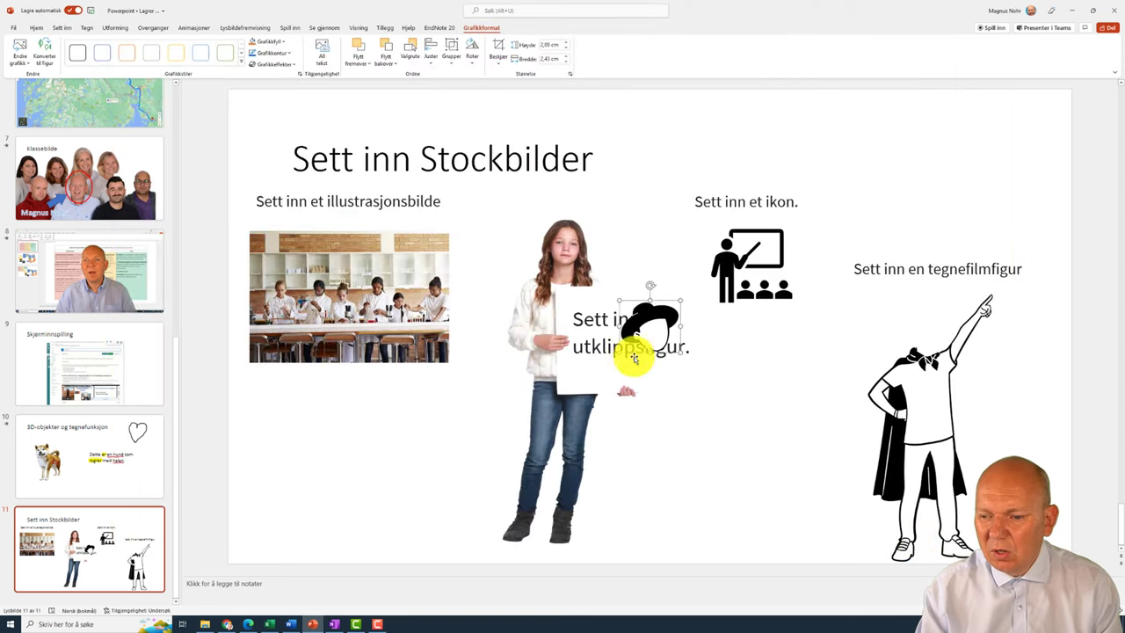
left_click_drag(647, 338, 918, 340)
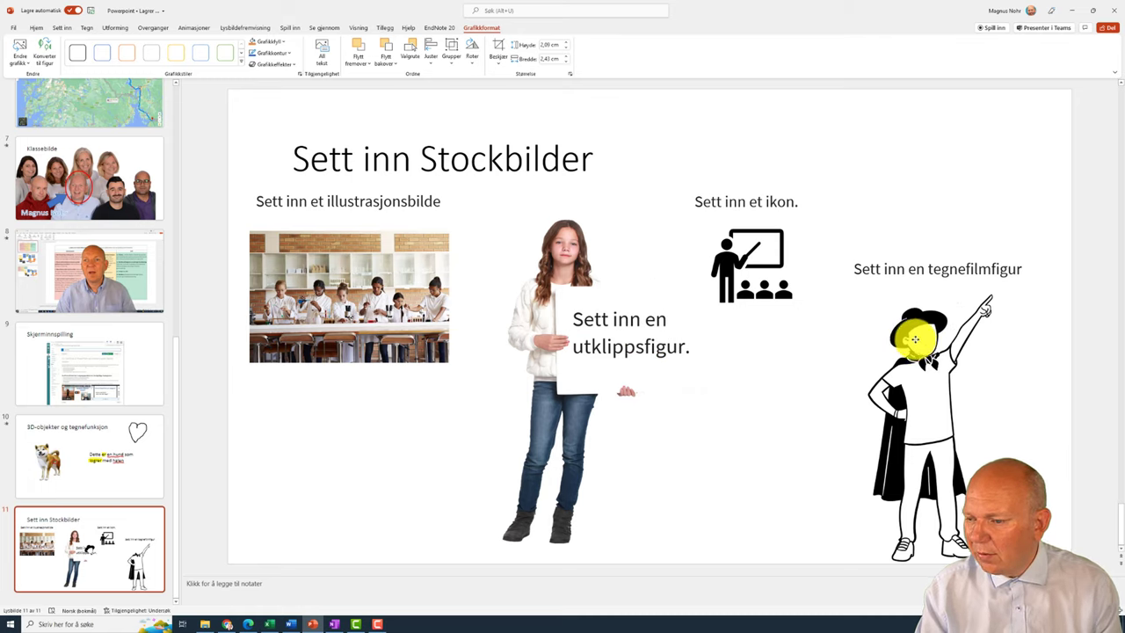
left_click_drag(914, 340, 917, 340)
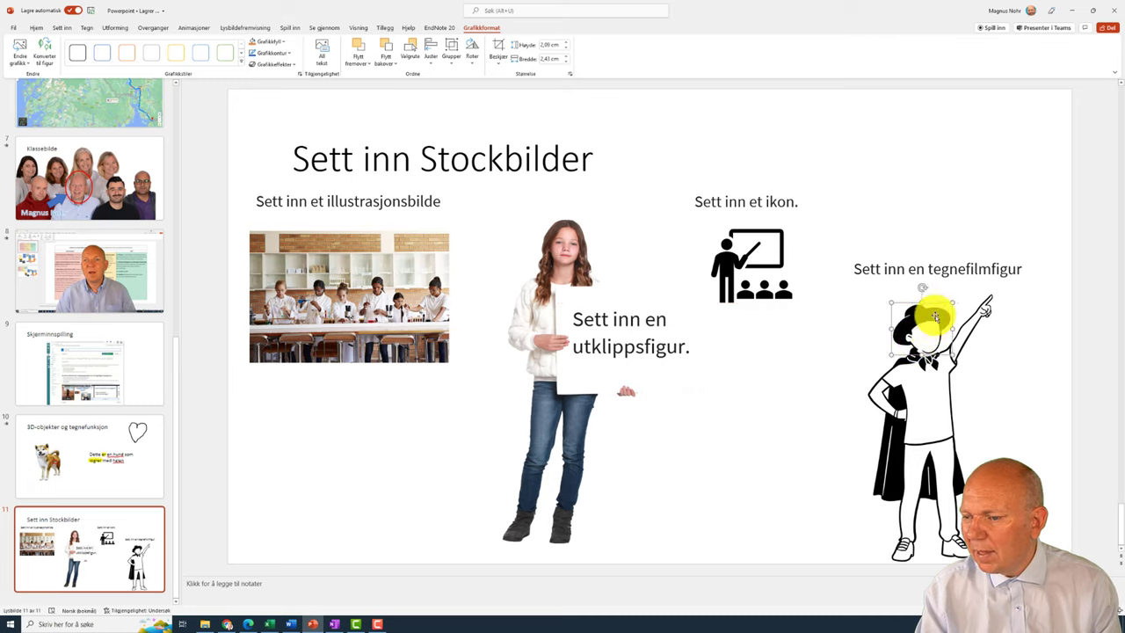
mouse_move(924, 287)
left_mouse_down()
mouse_move(932, 293)
mouse_move(922, 328)
left_mouse_up()
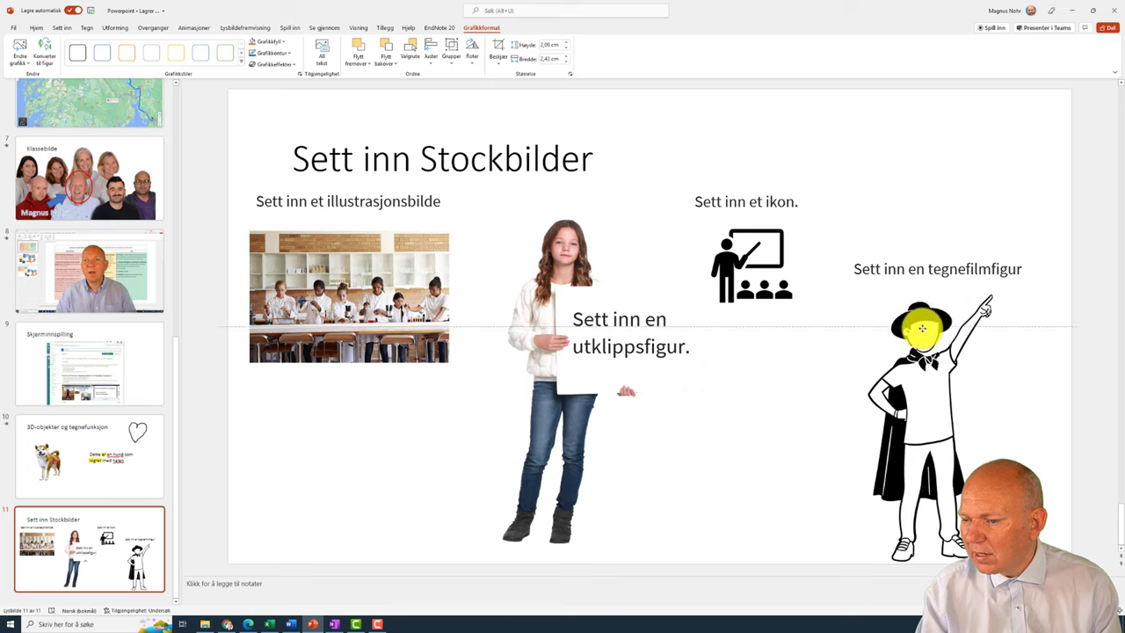
left_click(826, 407)
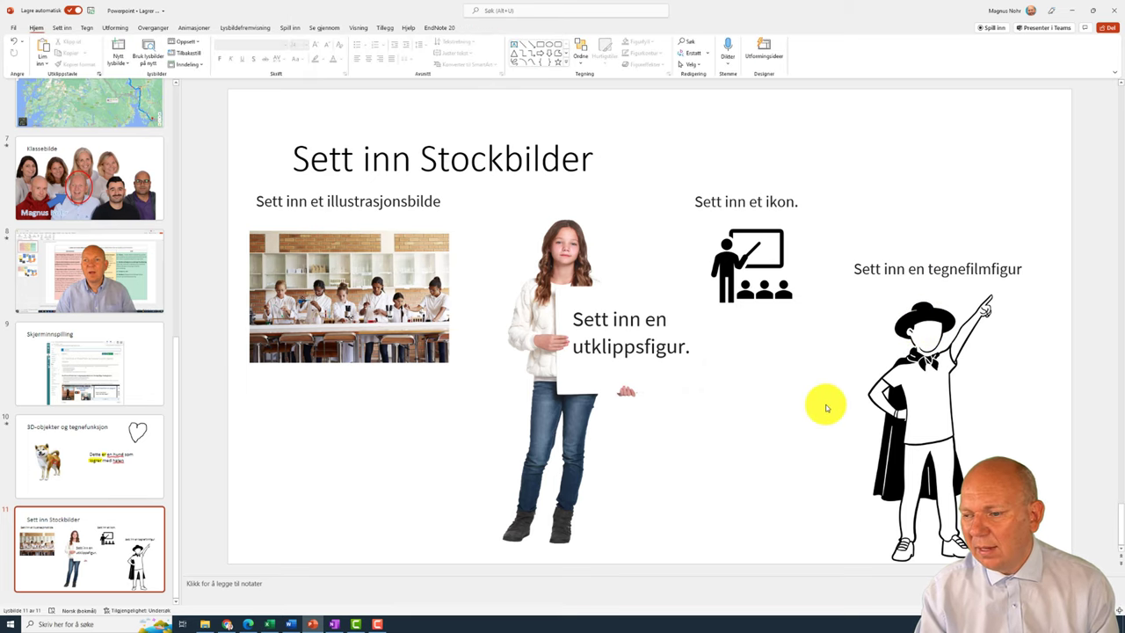
Insert a cartoon face from the Tegnefilmpersoner tab's Ansikter category in Stock Images
left_click(62, 27)
left_click(113, 57)
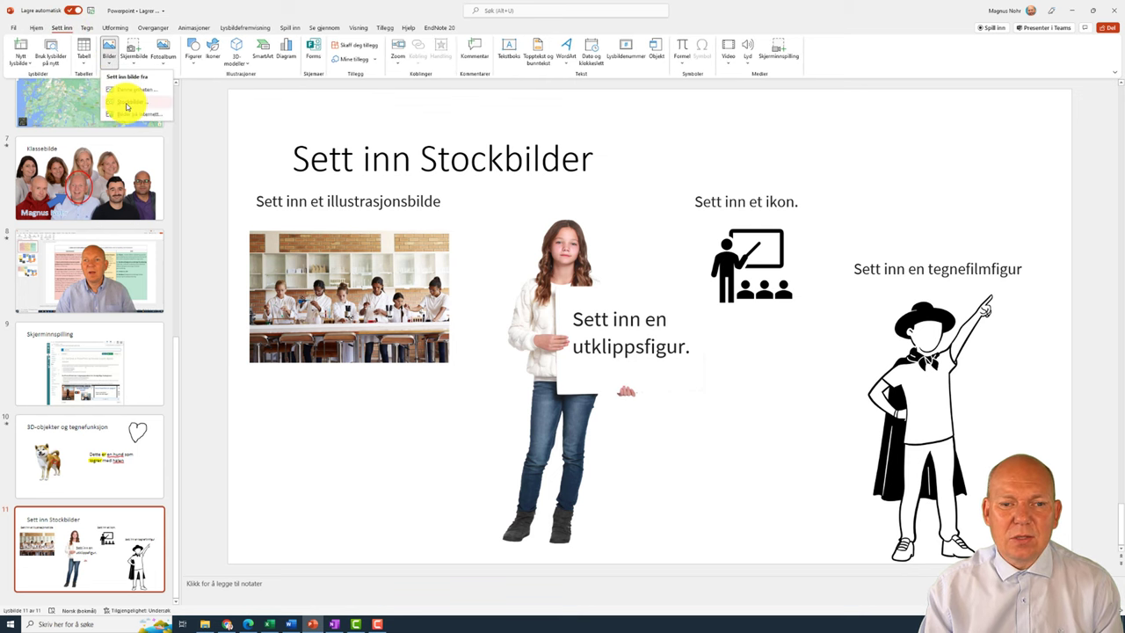
left_click(118, 94)
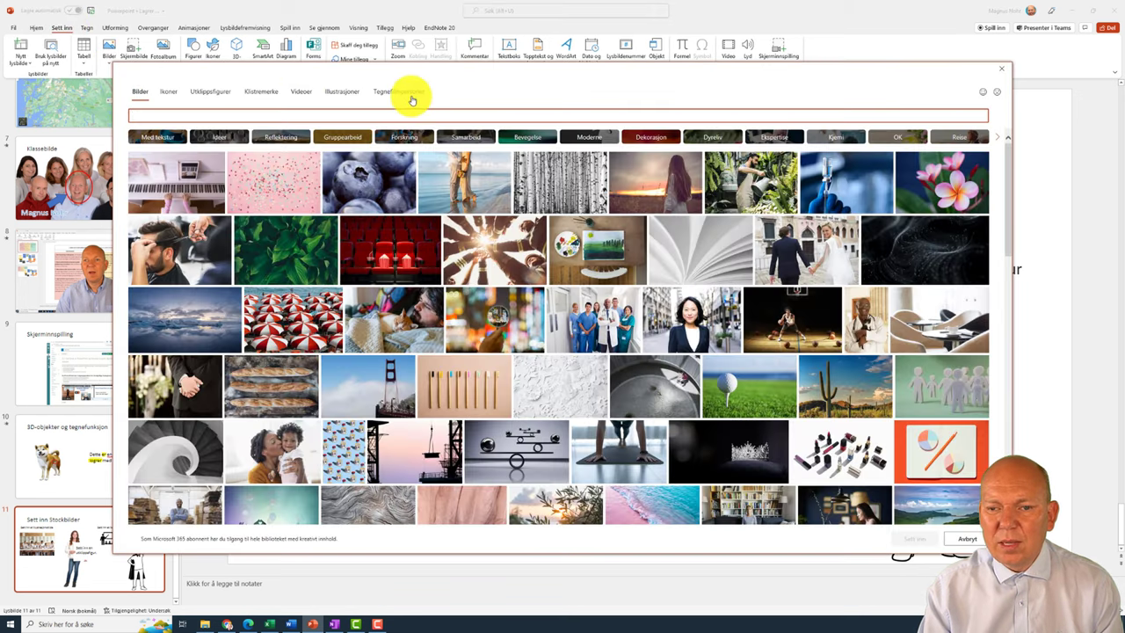
left_click(402, 93)
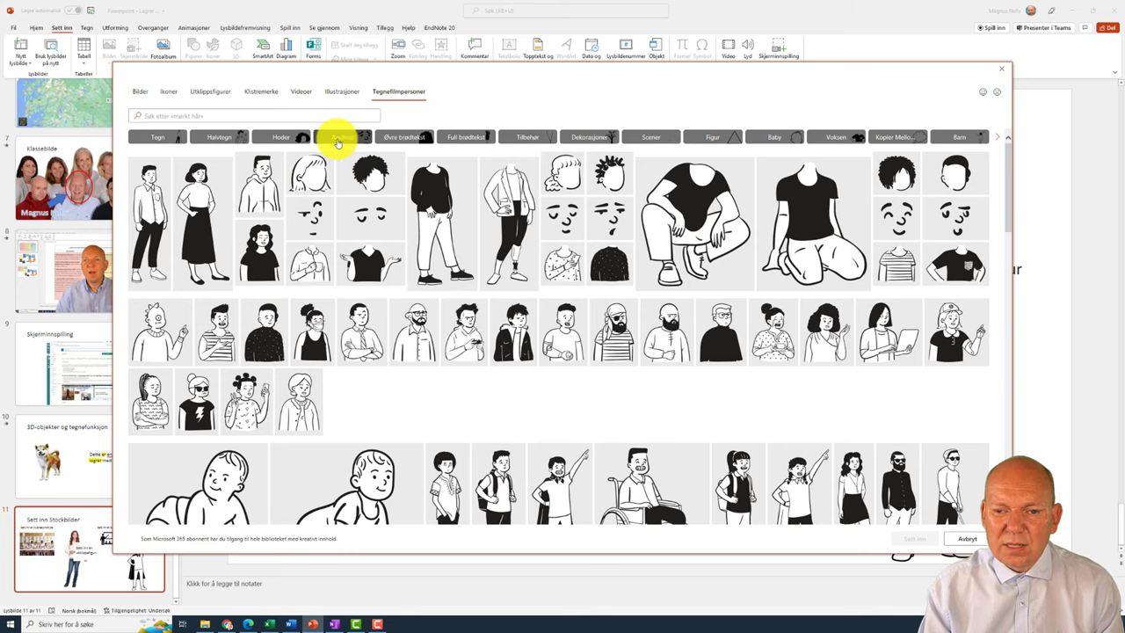
left_click(338, 141)
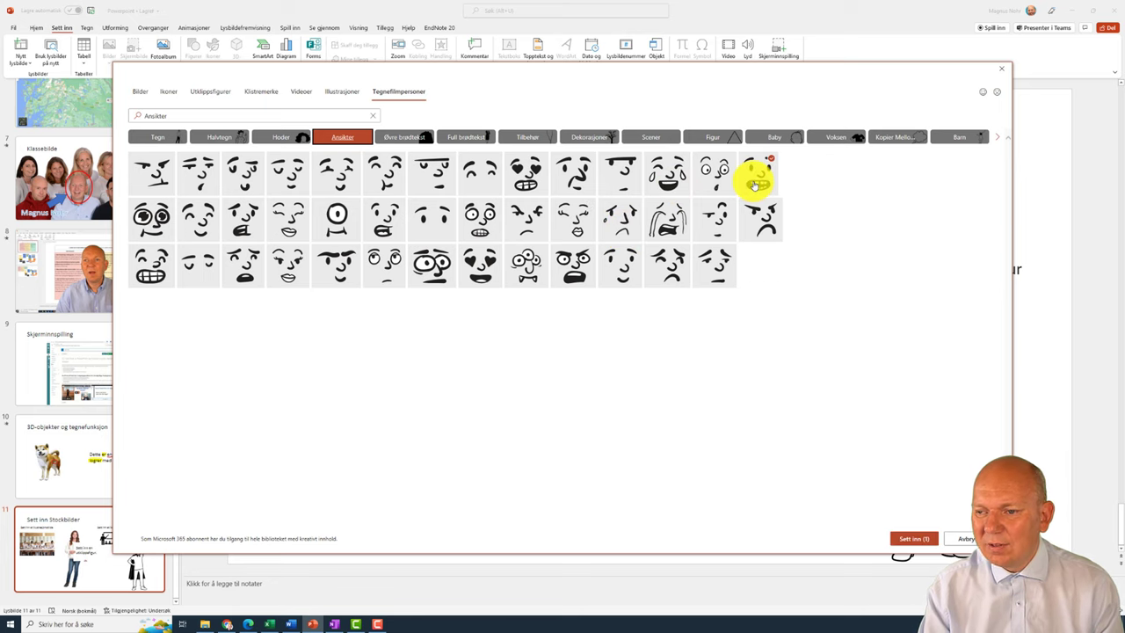
left_click(914, 538)
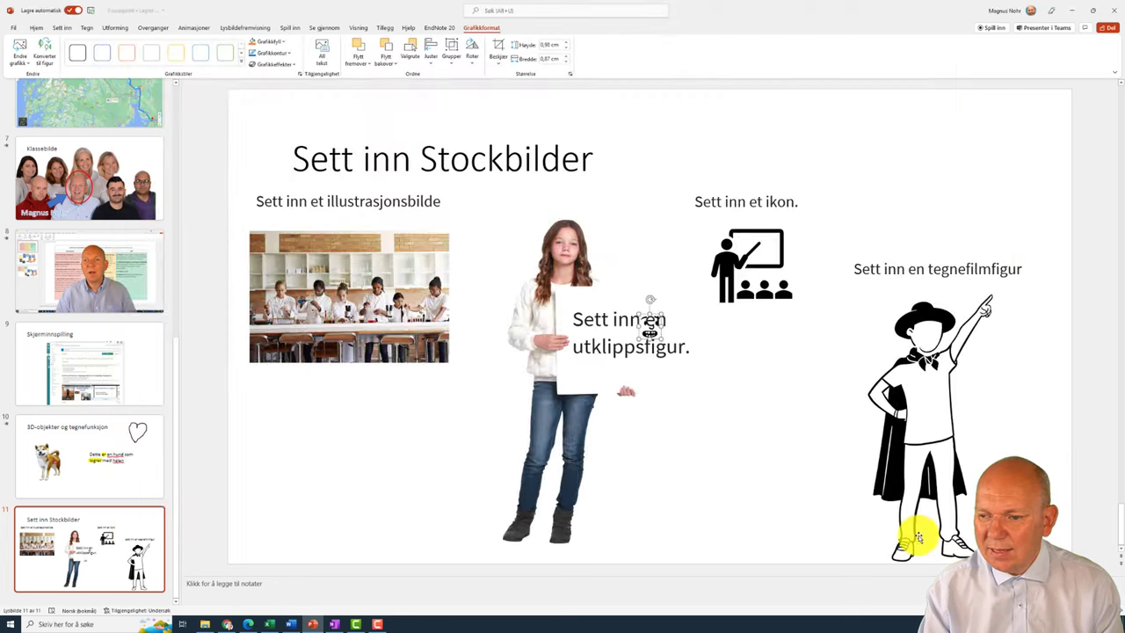
Drag the face onto the hat-wearing head of the pointing figure
mouse_move(650, 327)
left_mouse_down()
mouse_move(823, 344)
mouse_move(905, 336)
left_mouse_up()
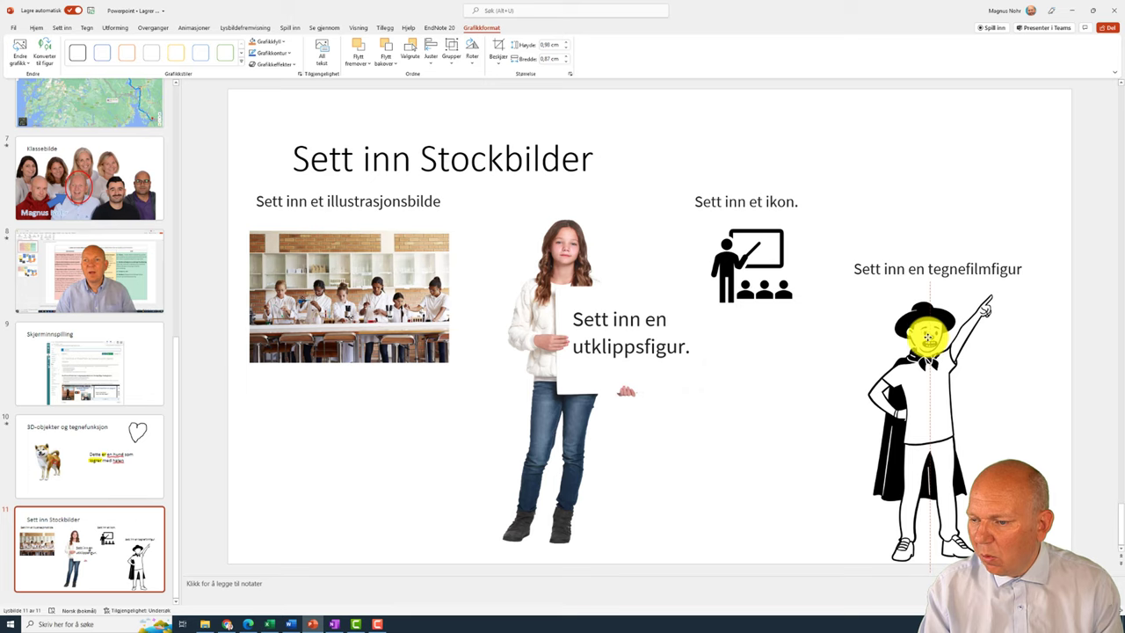
left_click(835, 384)
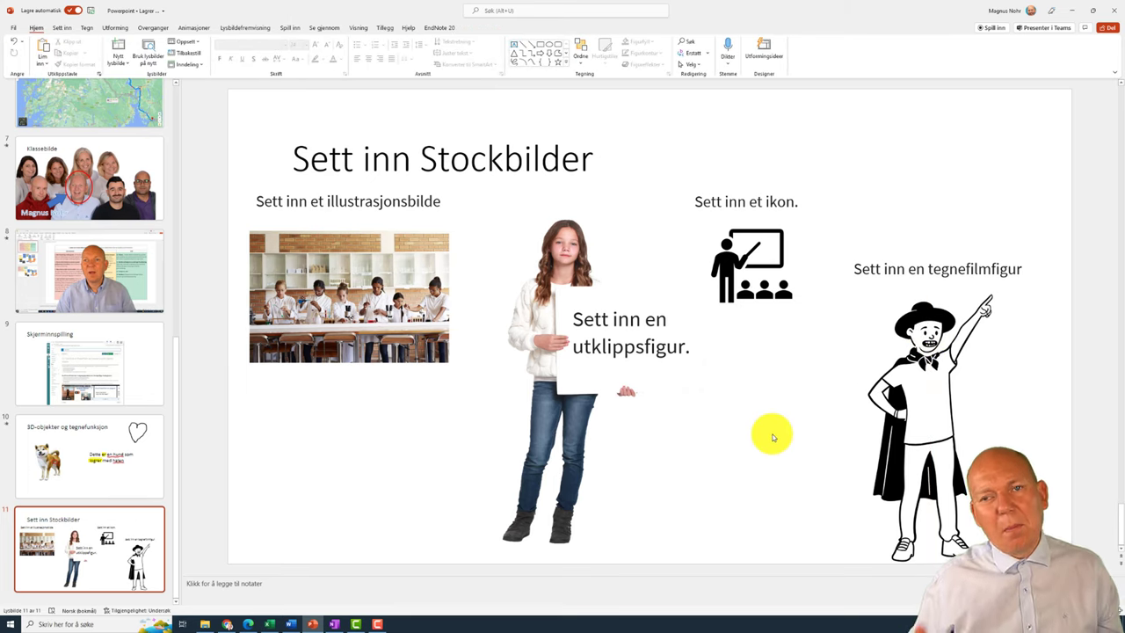